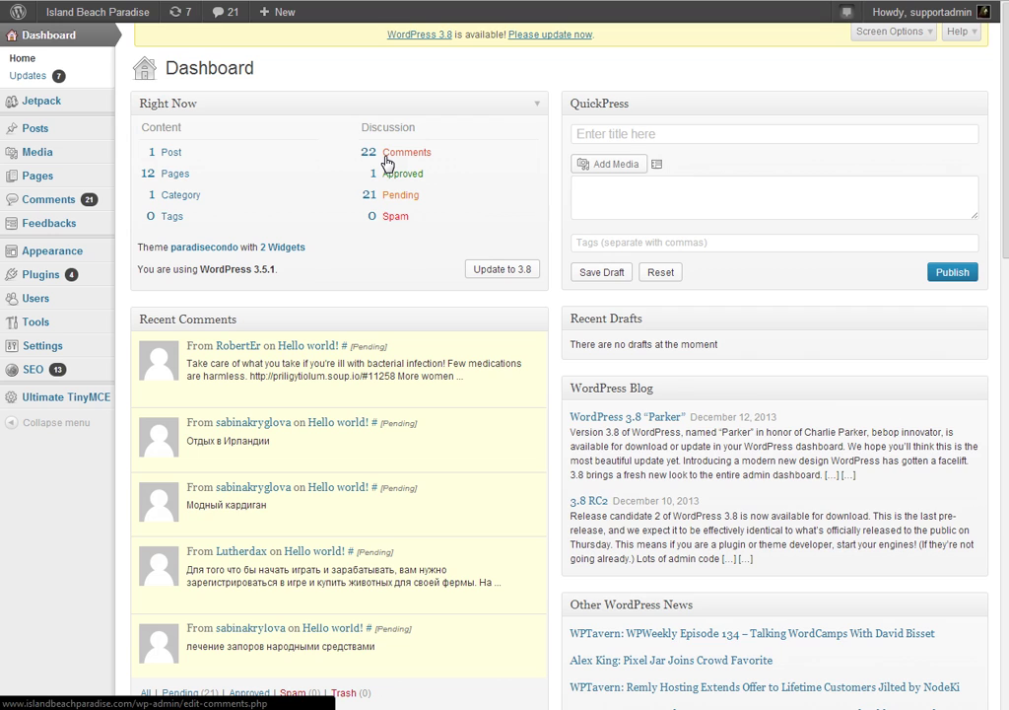
Step: Open the public Island Beach Paradise site in a separate browser tab
mouse_move(75, 30)
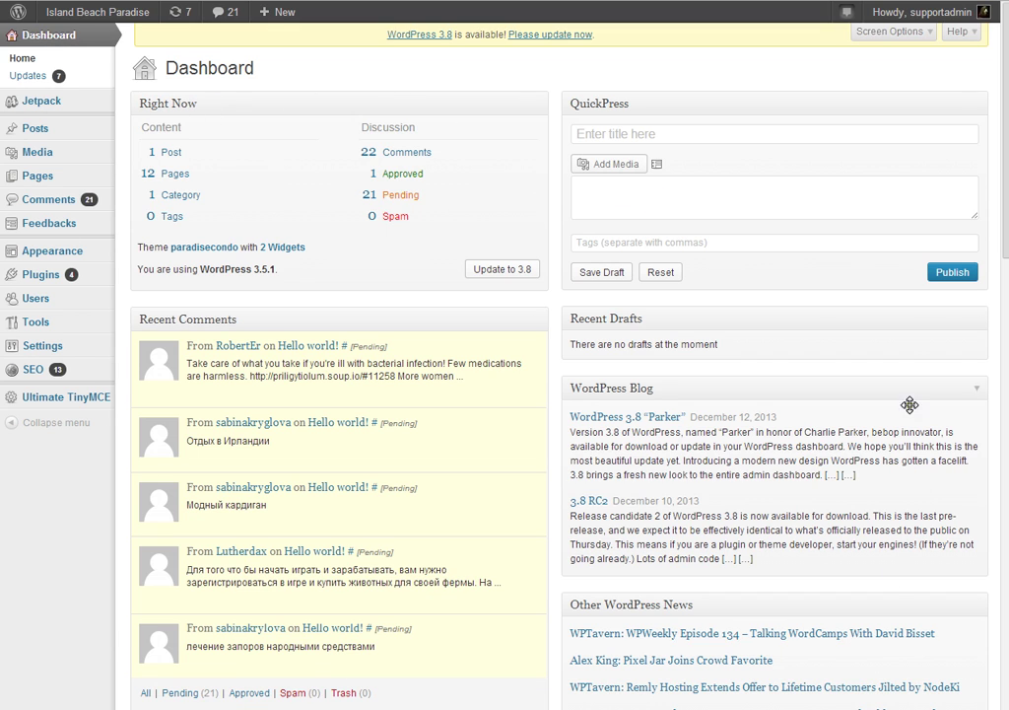
right_click(86, 40)
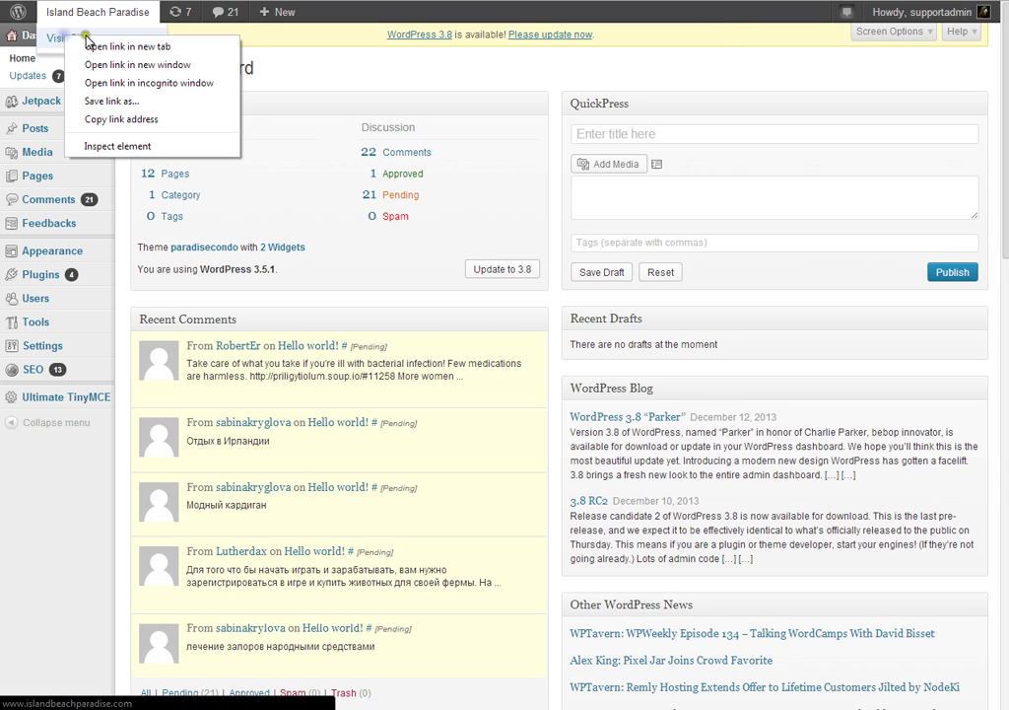
left_click(91, 45)
left_click(96, 42)
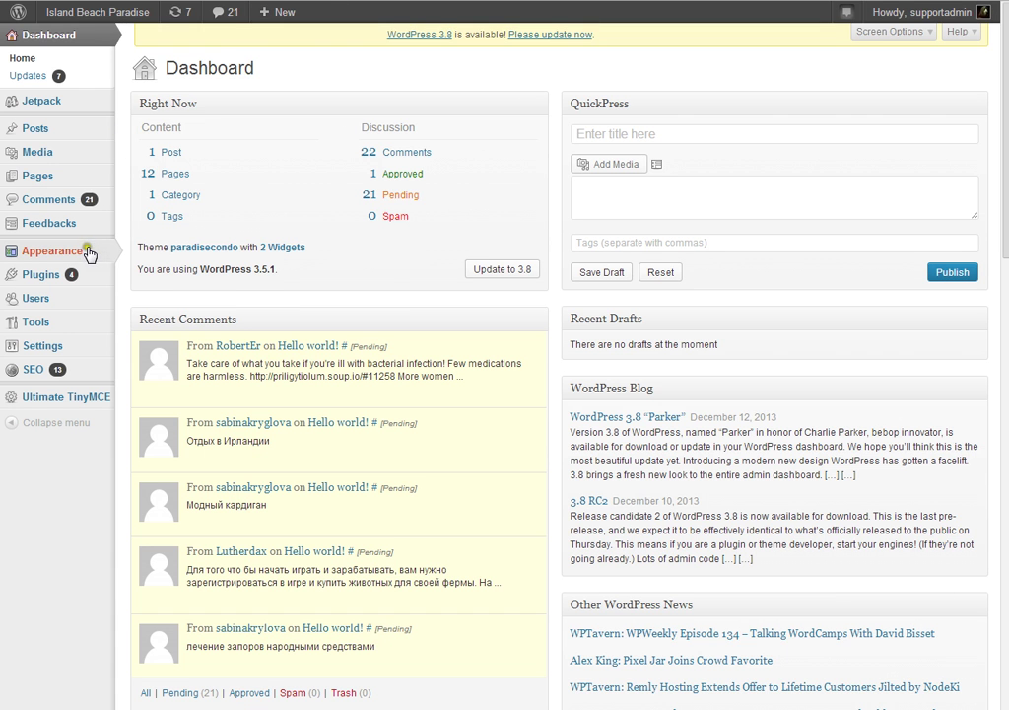
Step: Remove the Photo Gallery item from the Sample VMenu in the site's menu settings
mouse_move(87, 259)
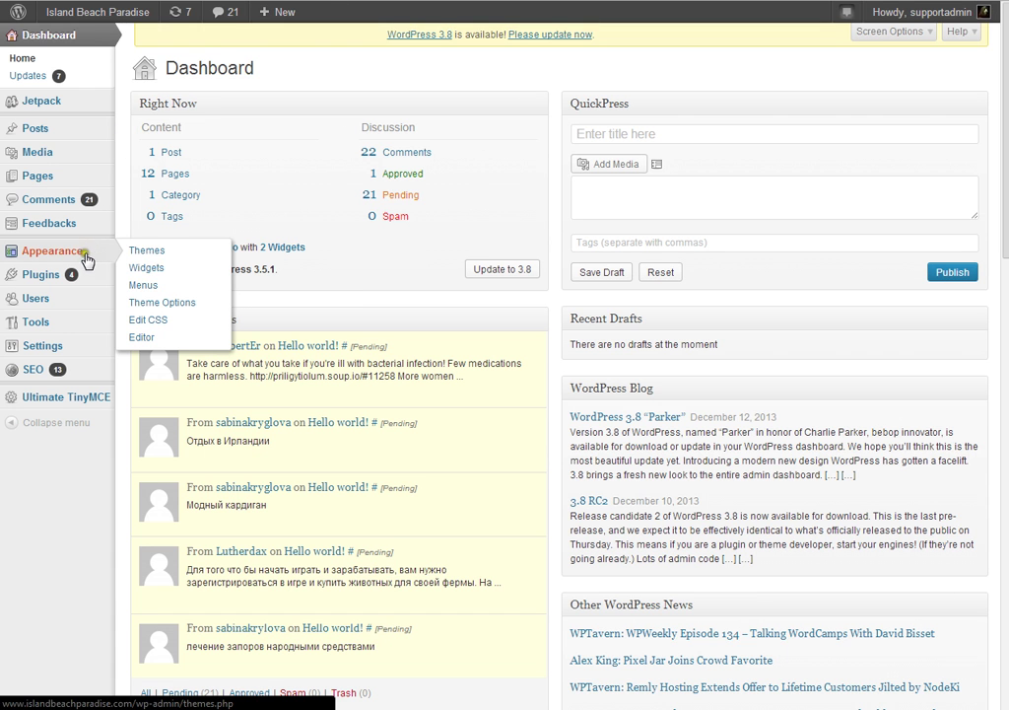
left_click(140, 288)
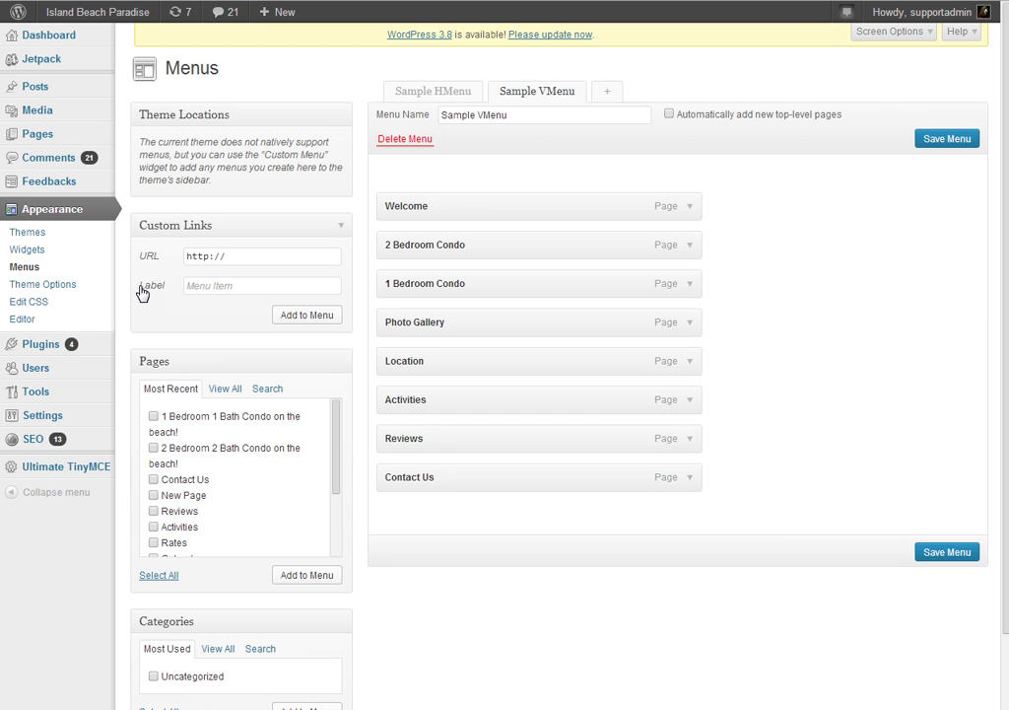
left_click(156, 255)
left_click(417, 96)
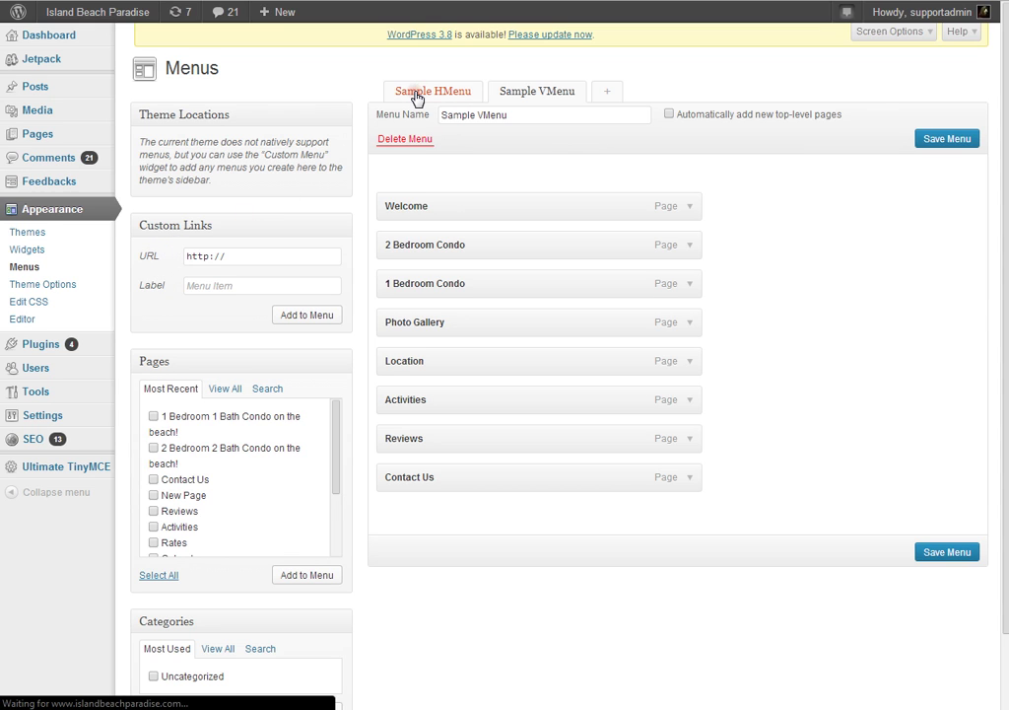
left_click(550, 93)
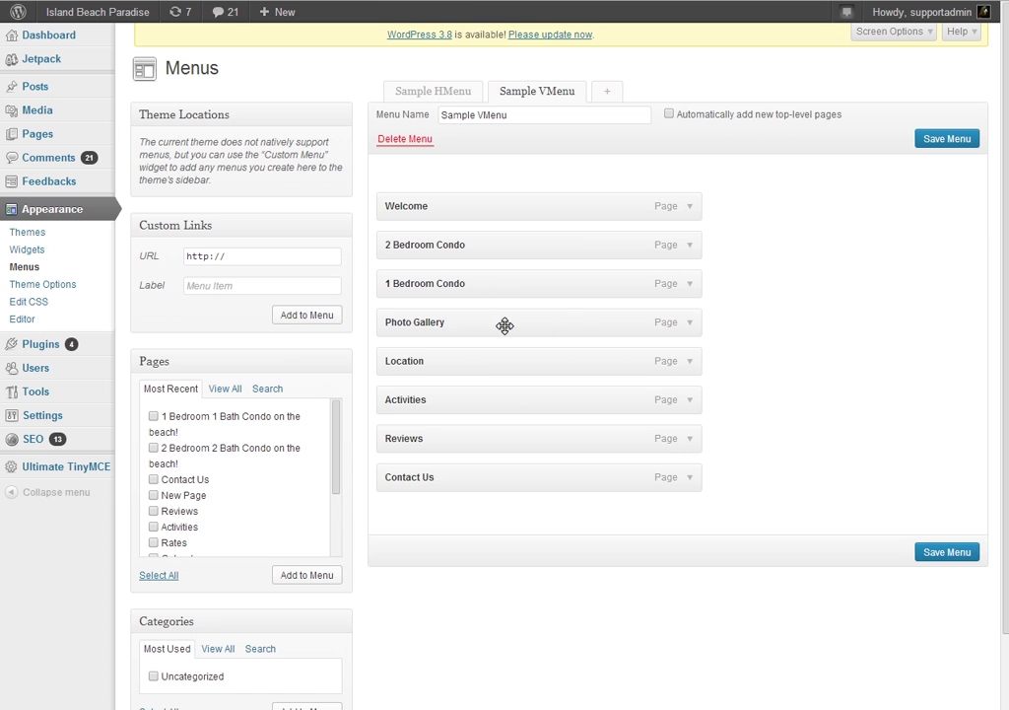
left_click(689, 322)
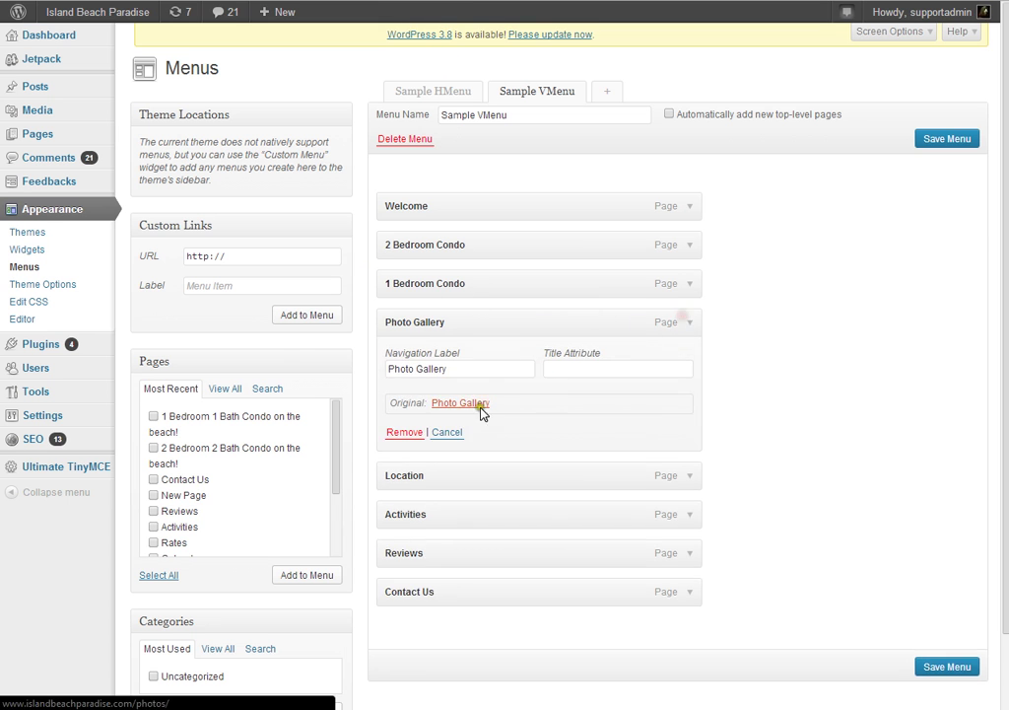
left_click(394, 436)
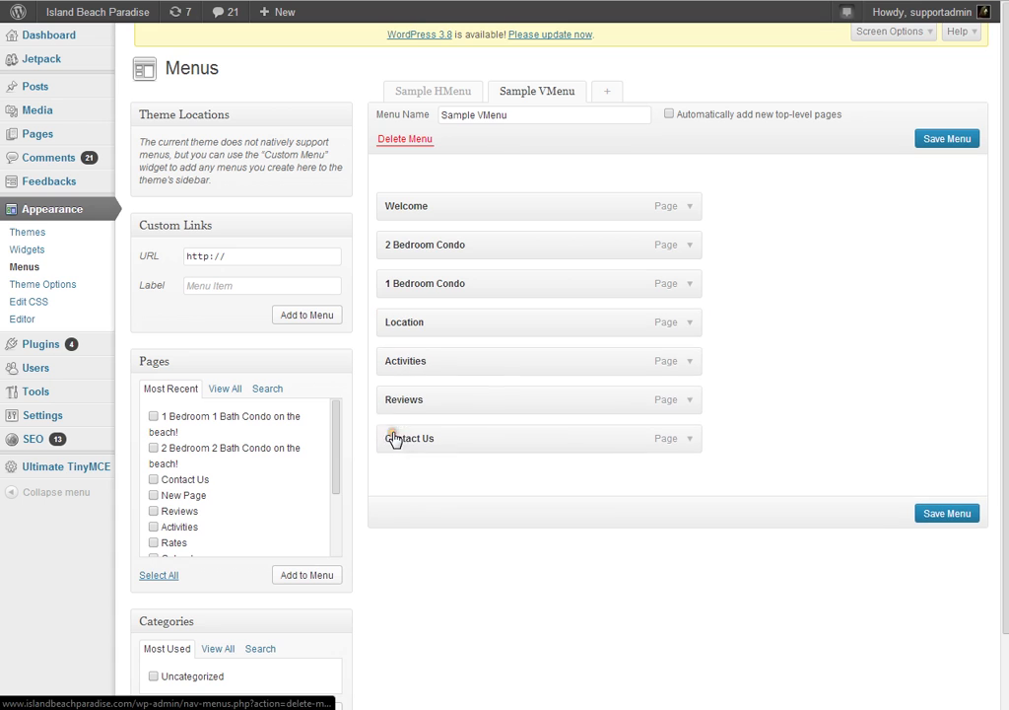
Step: Examine the navigation labels and original linked pages of the Welcome, 2 Bedroom Condo and 1 Bedroom Condo menu items, collapsing each again
left_click(694, 287)
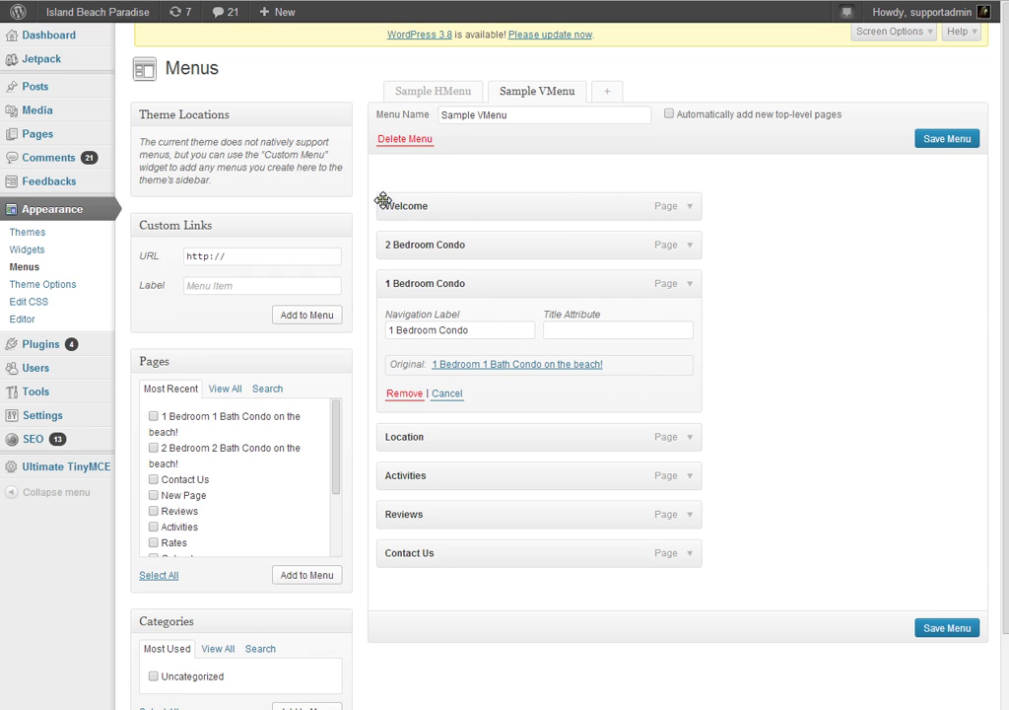
left_click(419, 184)
scroll(202, 187, "down", 2)
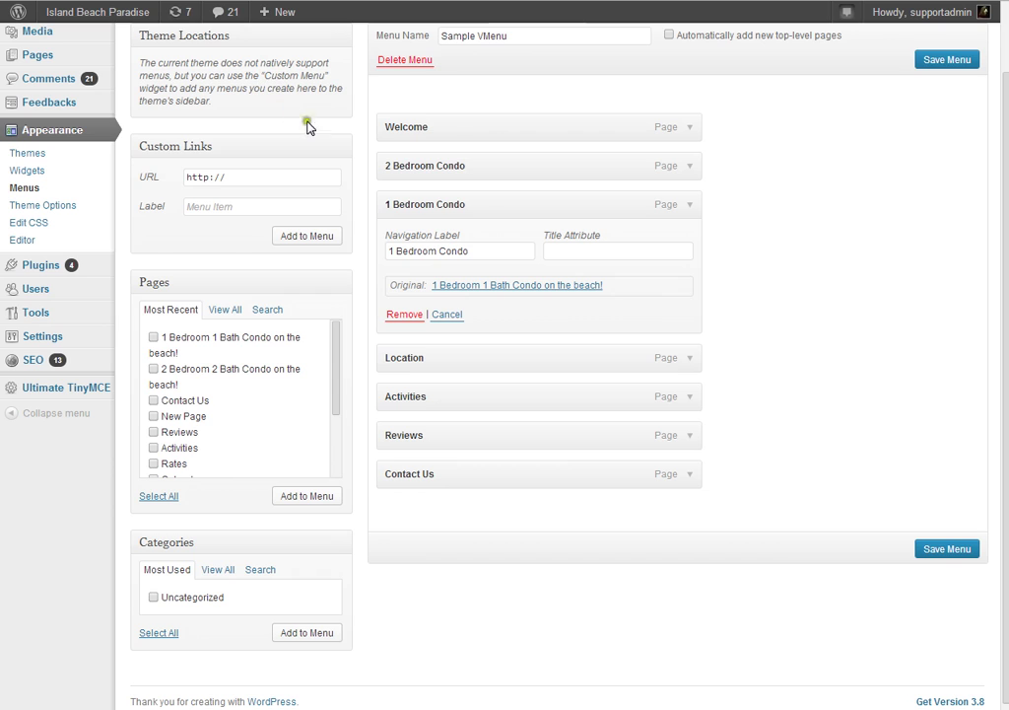
left_click(690, 206)
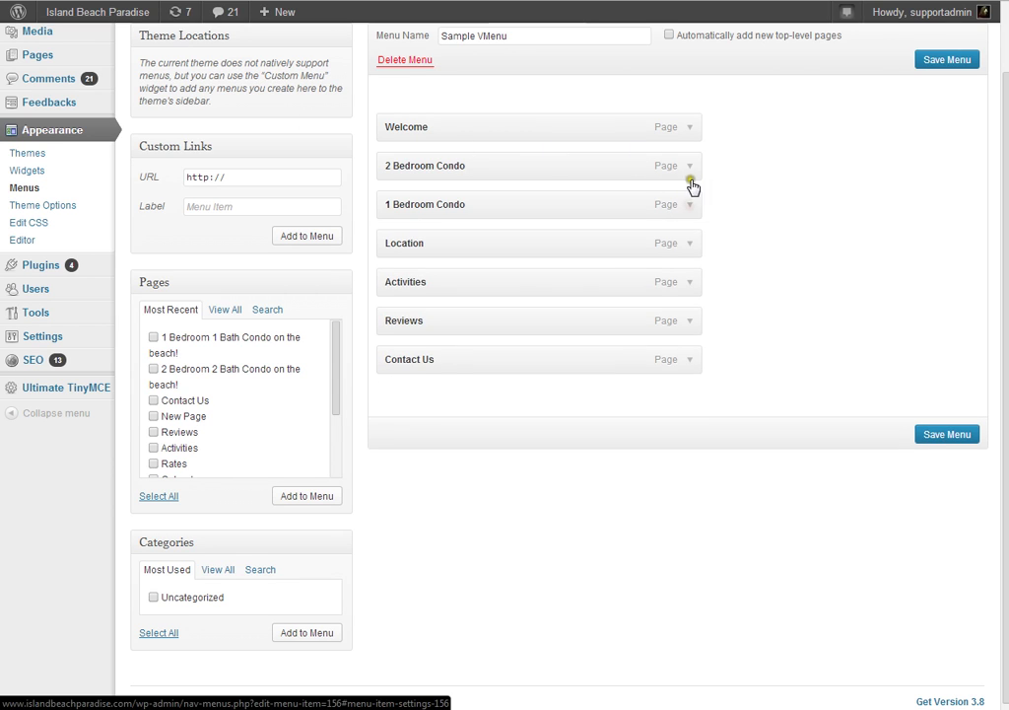
left_click(690, 166)
left_click(689, 128)
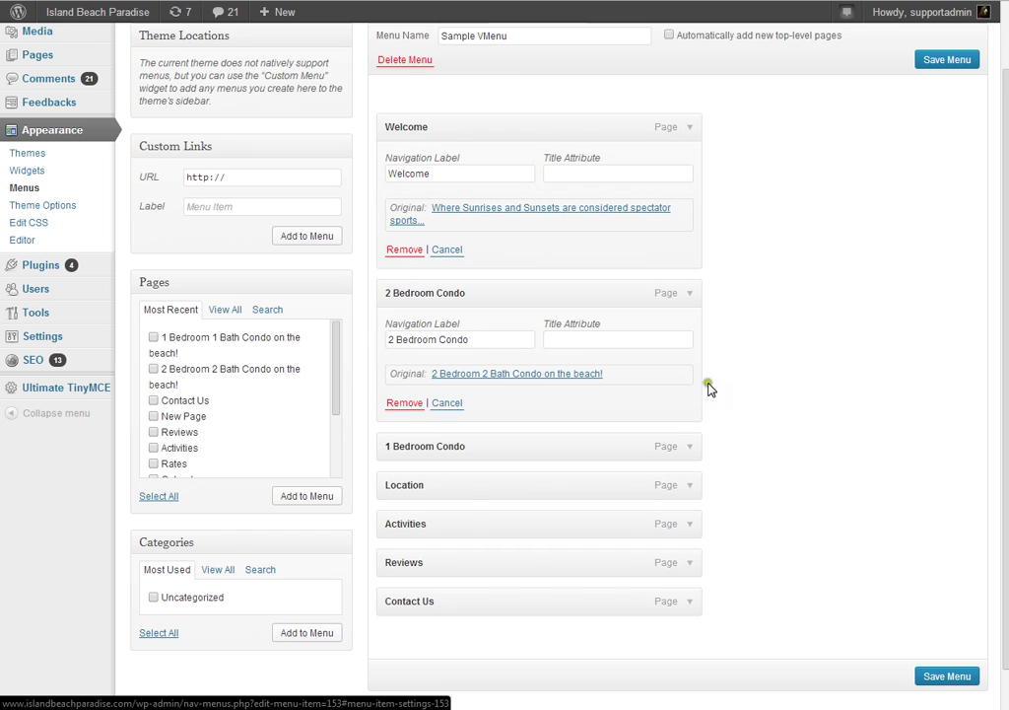
left_click(691, 447)
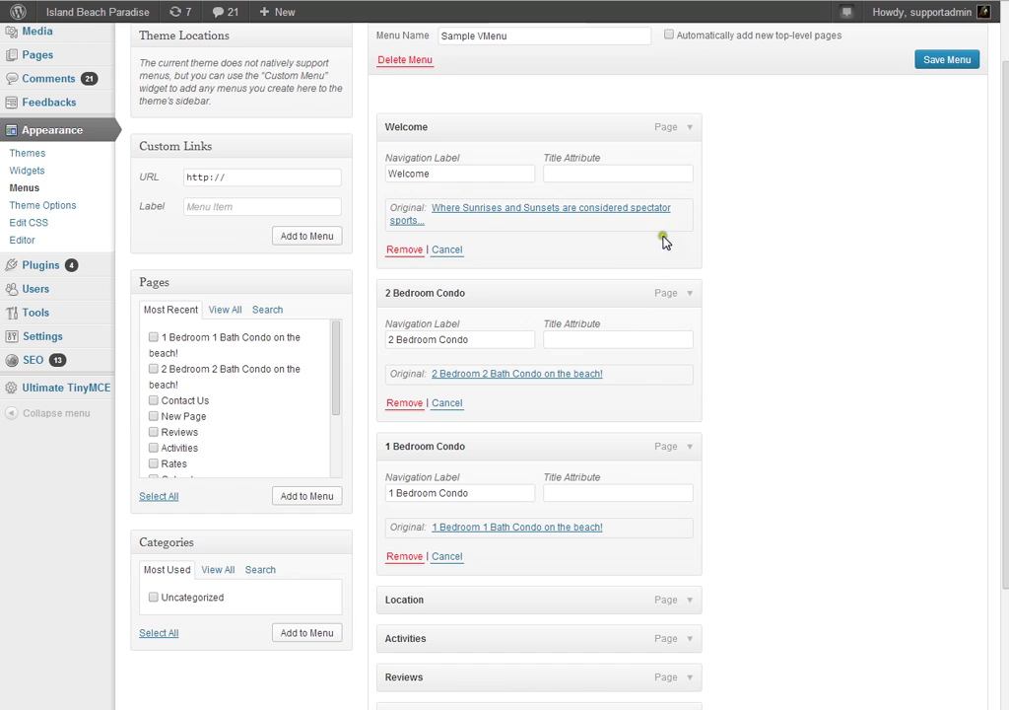
left_click(690, 127)
left_click(688, 168)
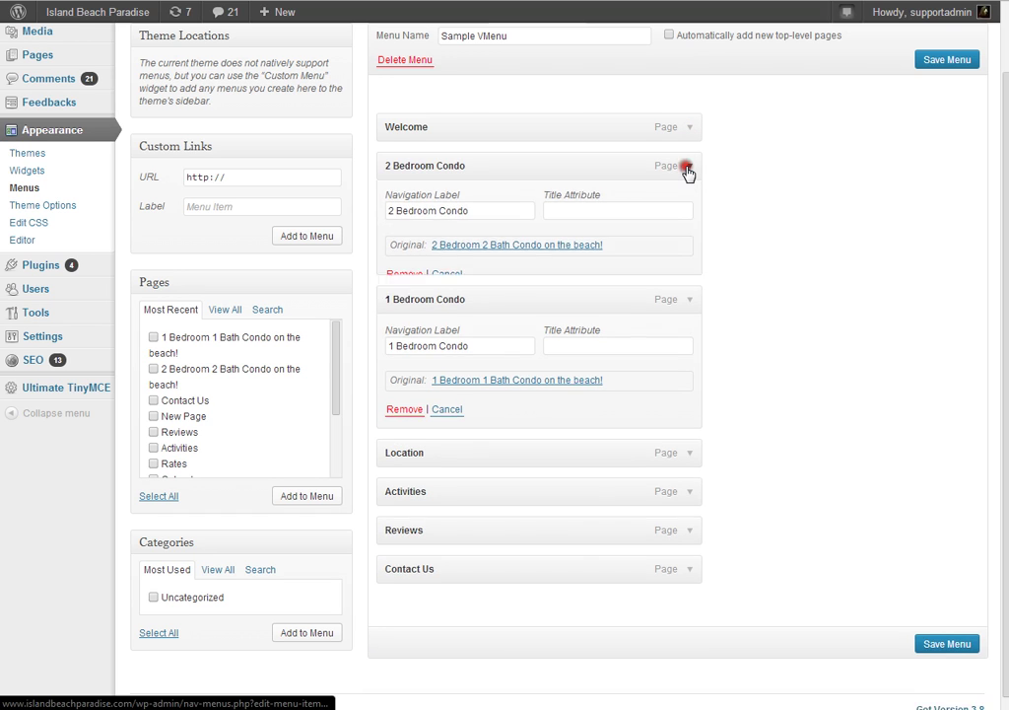
left_click(689, 205)
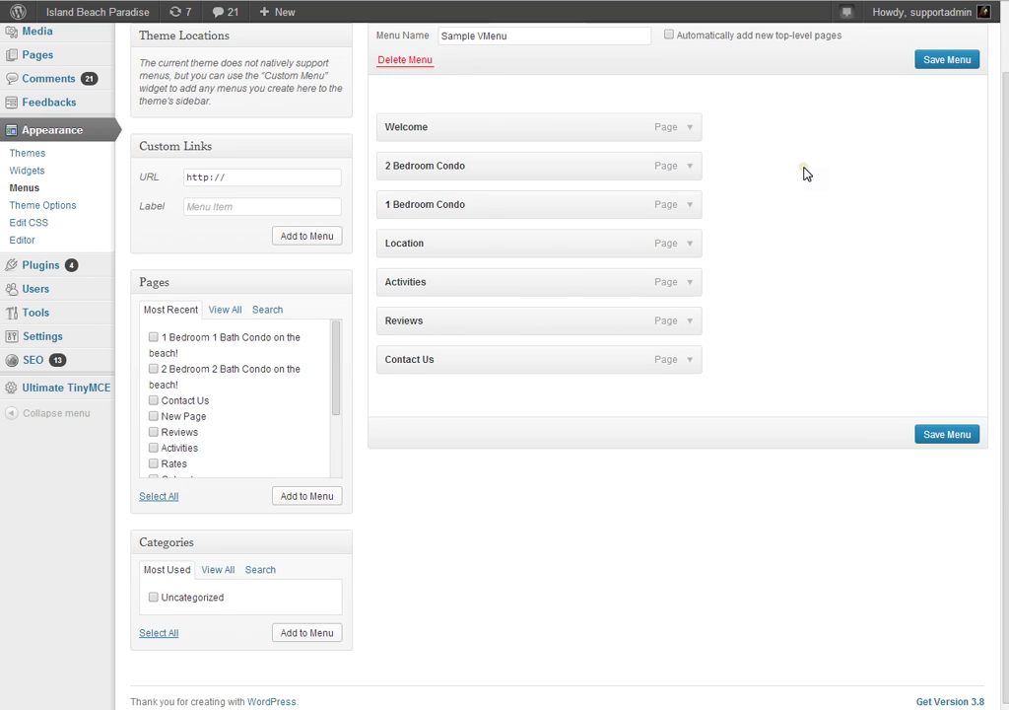
Step: Save the Sample VMenu and look through the list of all pages on the site
left_click(938, 61)
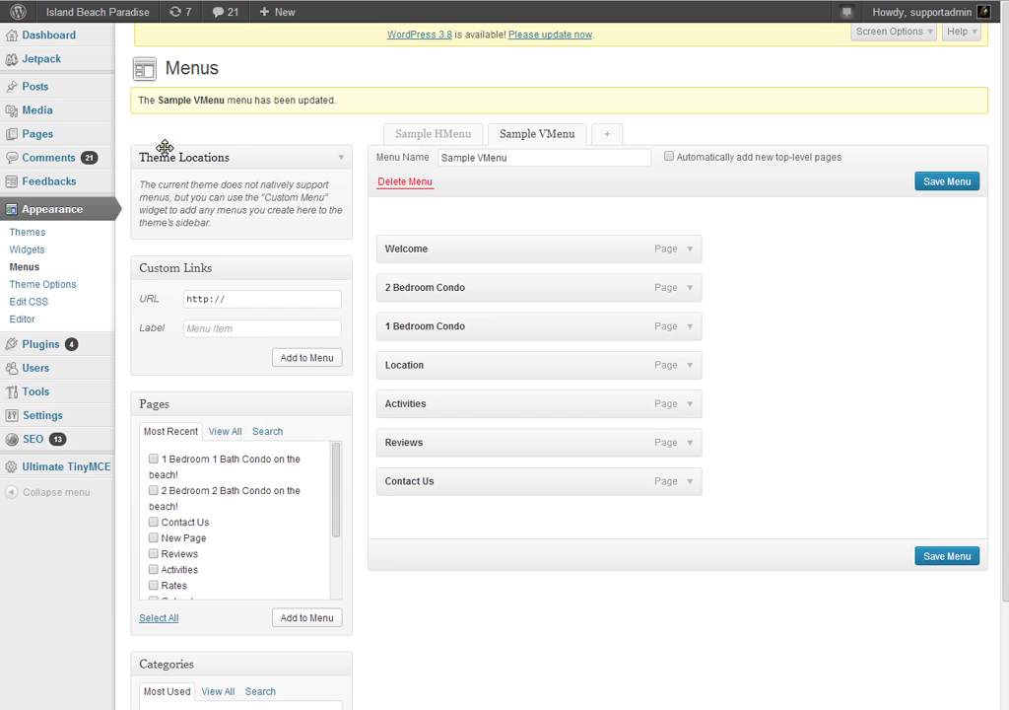
mouse_move(23, 137)
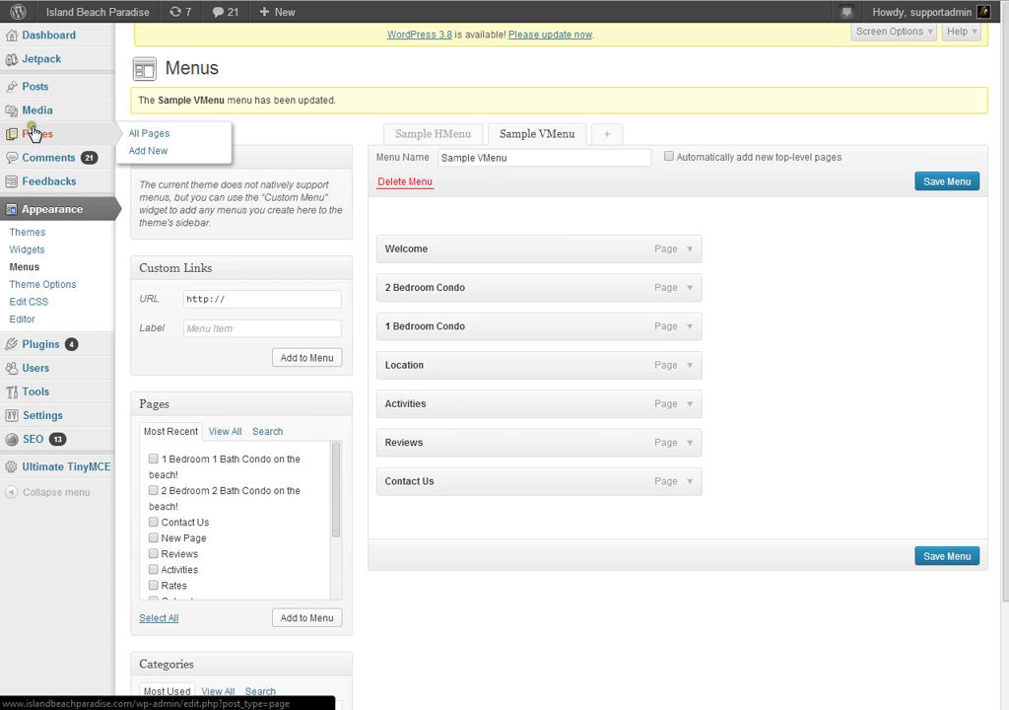
left_click(137, 135)
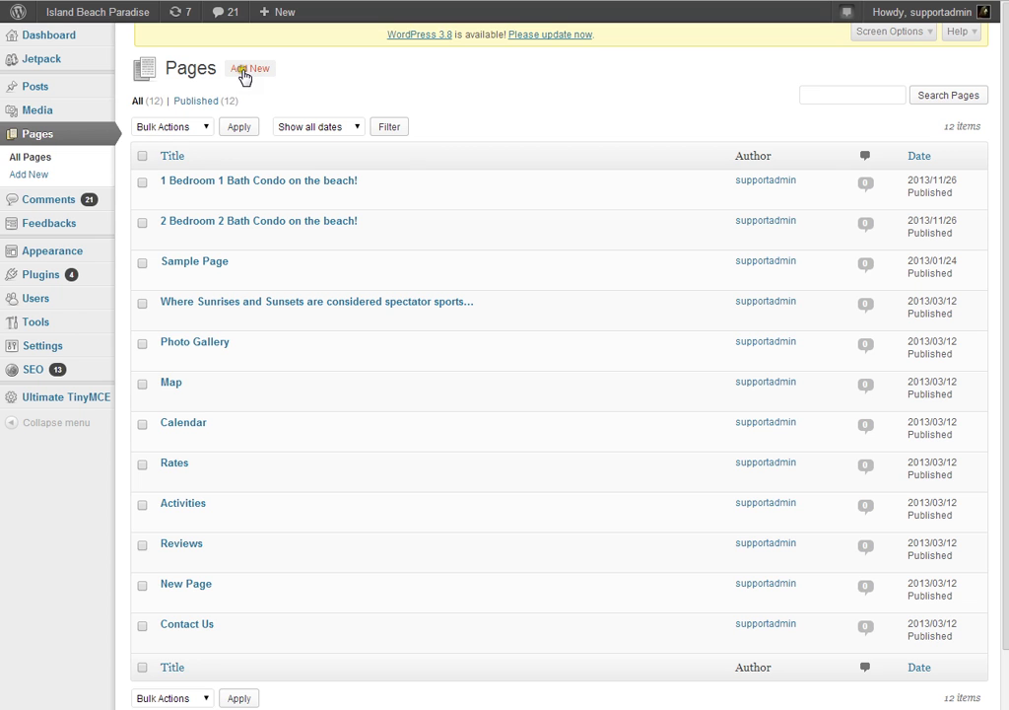
scroll(202, 324, "down", 2)
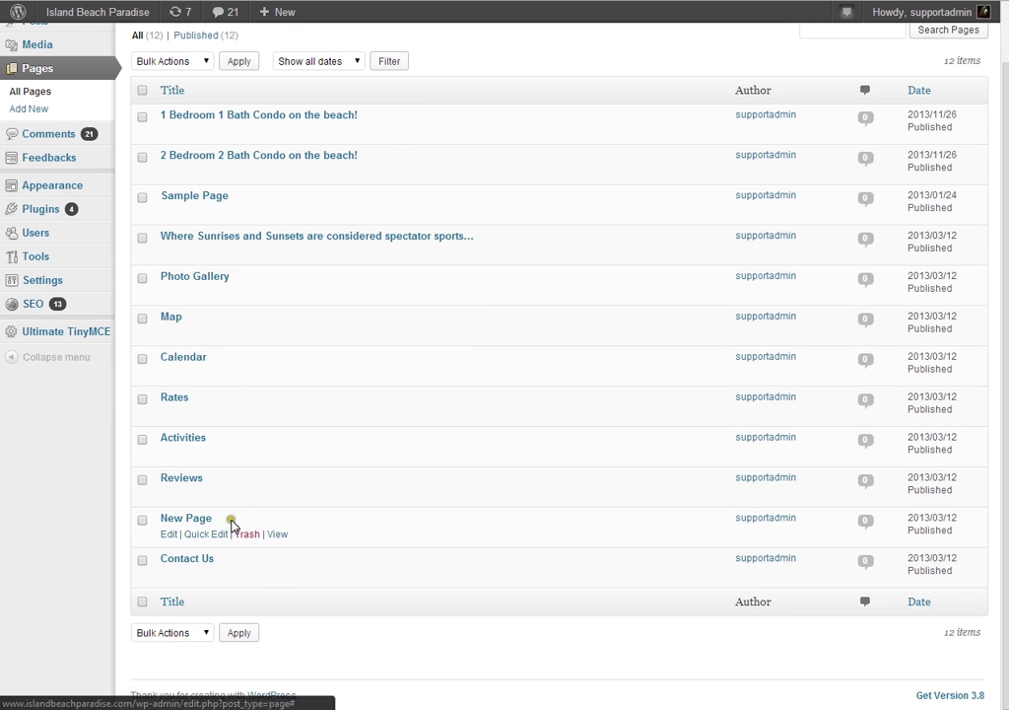
scroll(229, 518, "up", 2)
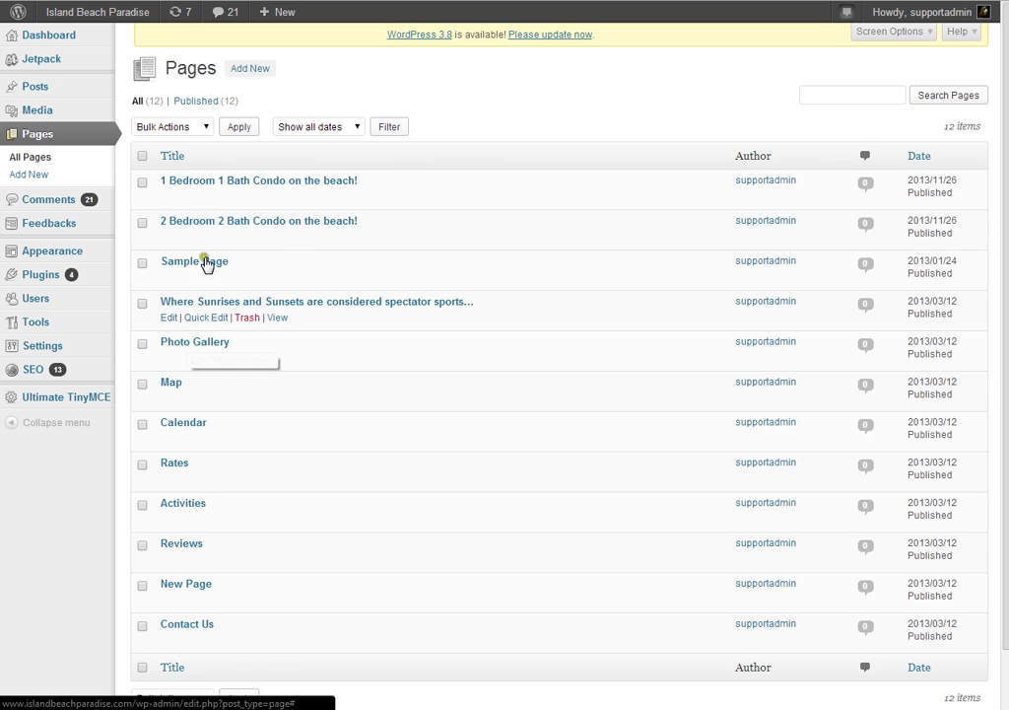
Step: Start a new page titled "All 3 Bedrooms" with an empty body
left_click(248, 71)
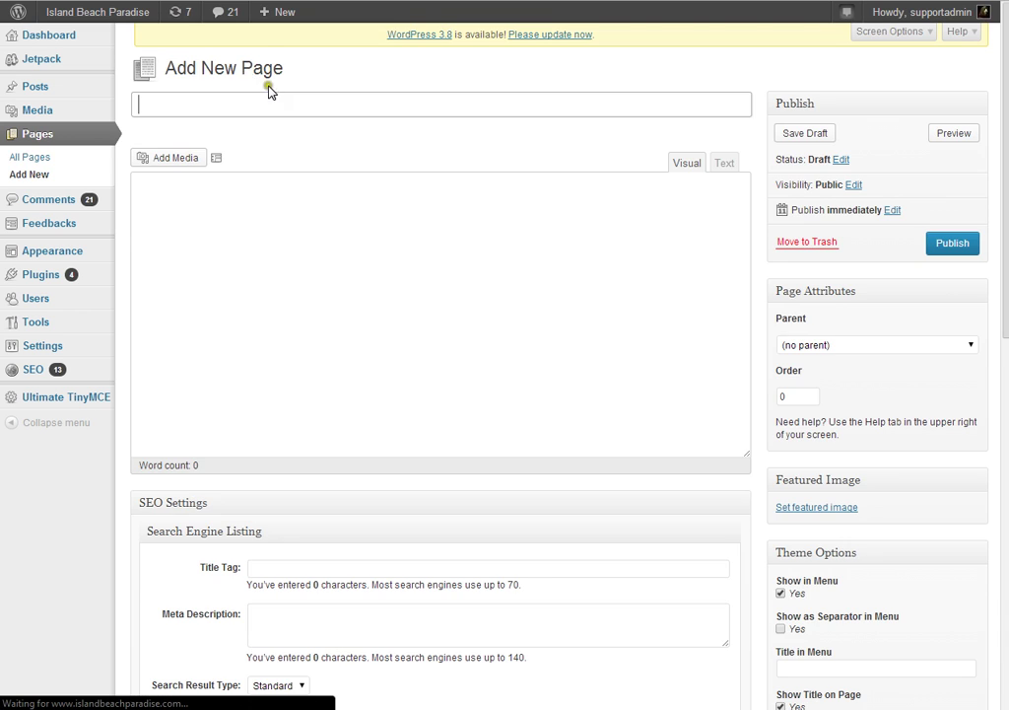
left_click(139, 104)
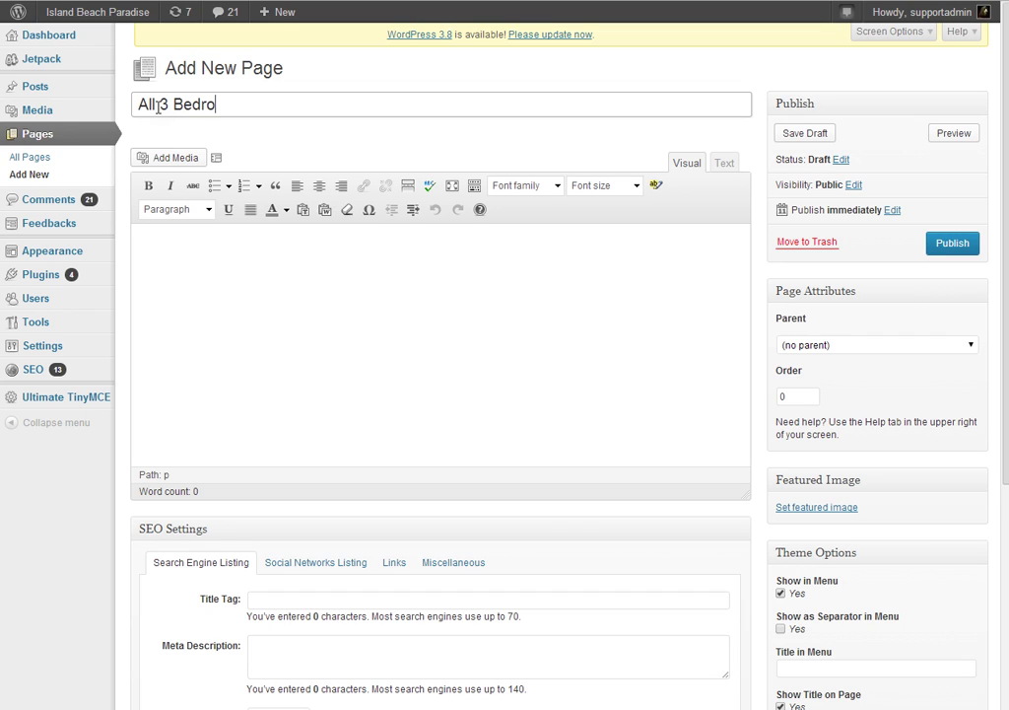
left_click(360, 287)
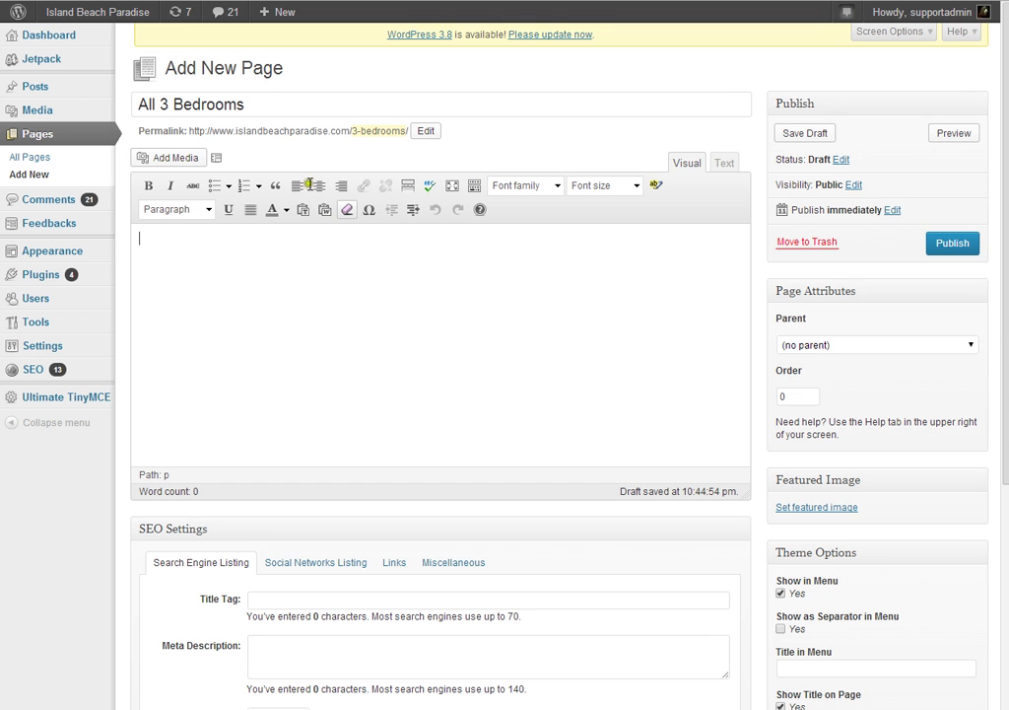
Step: Review the new page's parent choices, order field, SEO settings and theme options, leaving them at their defaults
left_click(805, 347)
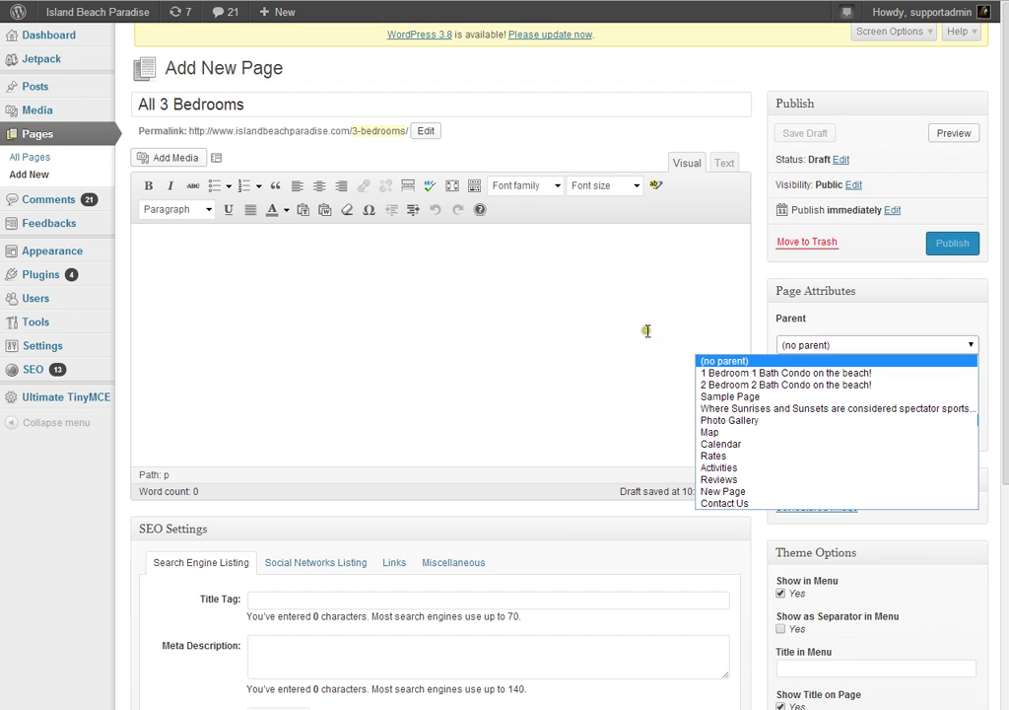
left_click(764, 301)
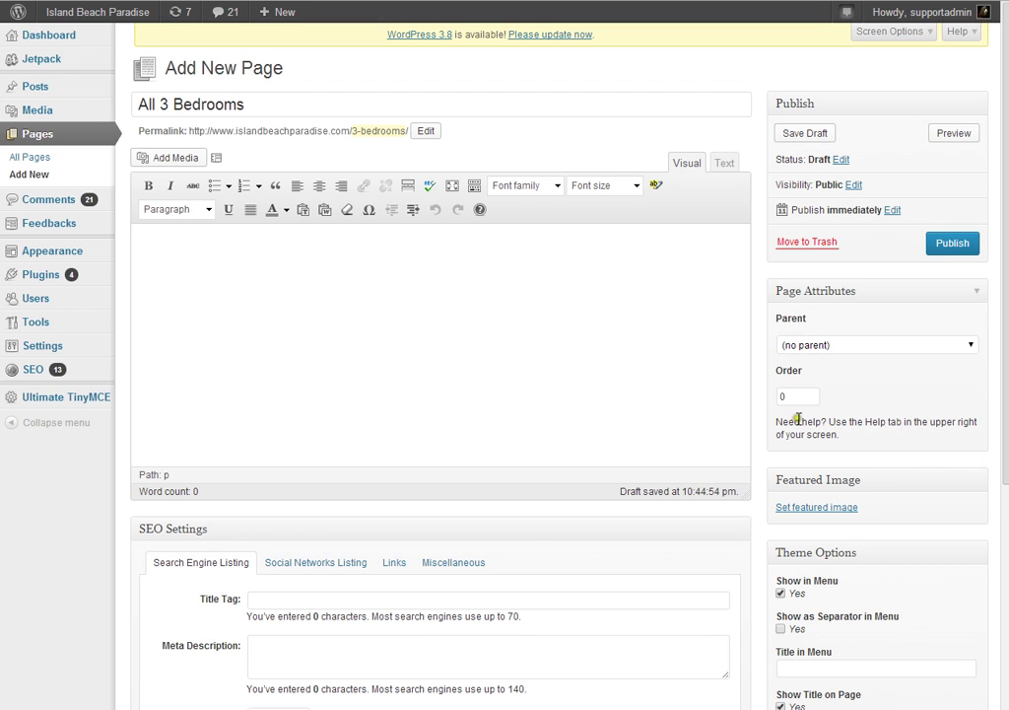
left_click(788, 395)
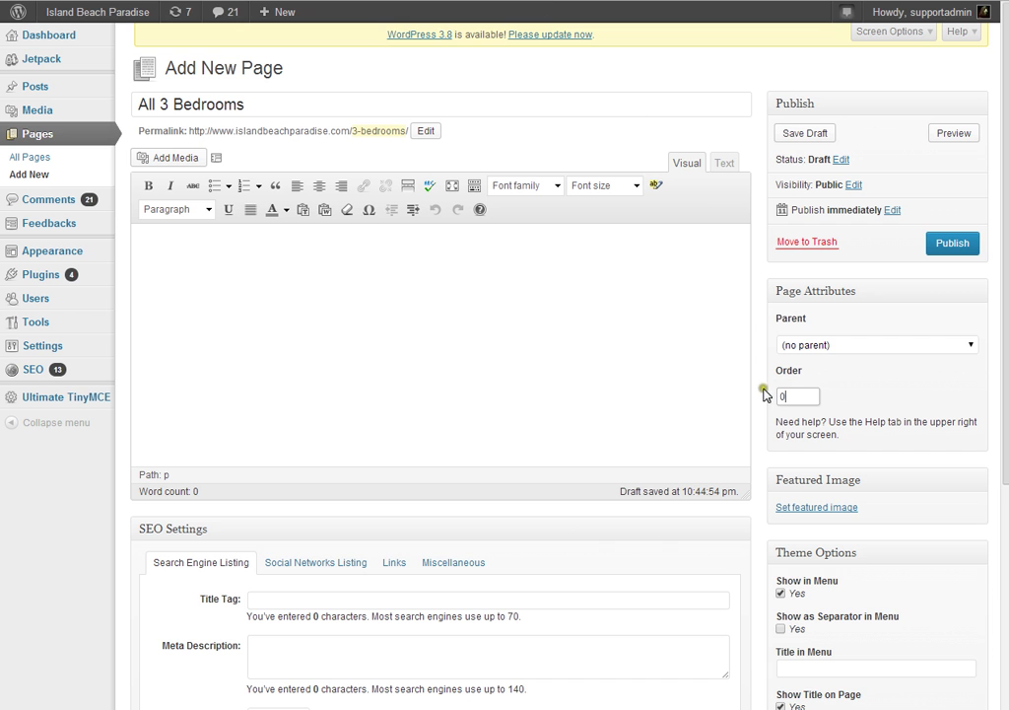
double_click(784, 396)
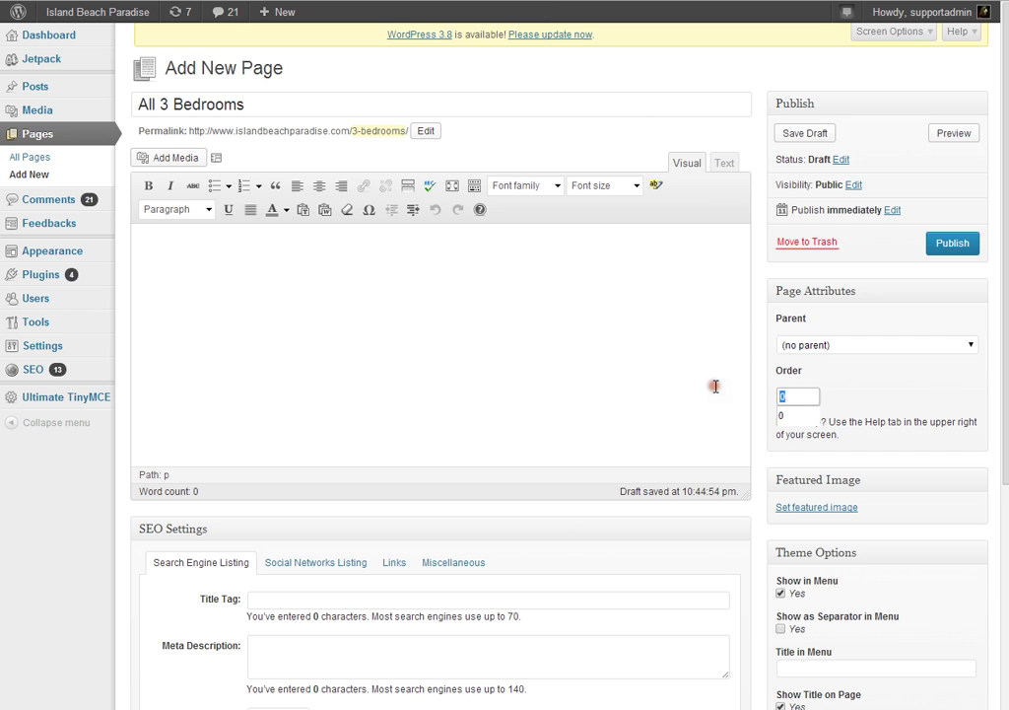
left_click(888, 395)
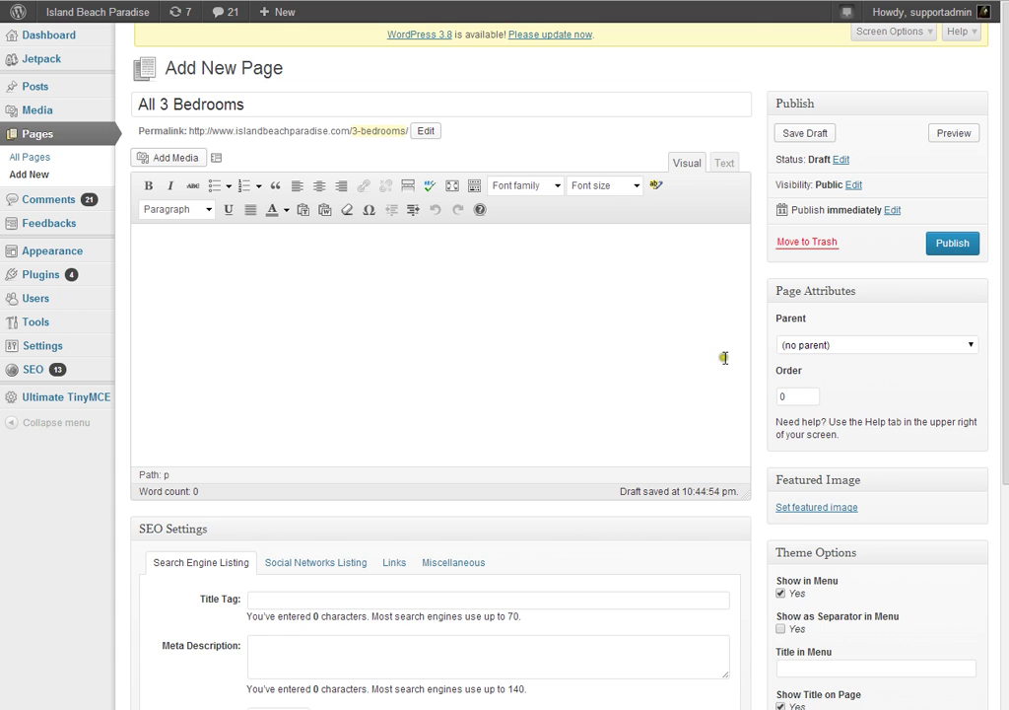
scroll(721, 354, "down", 4)
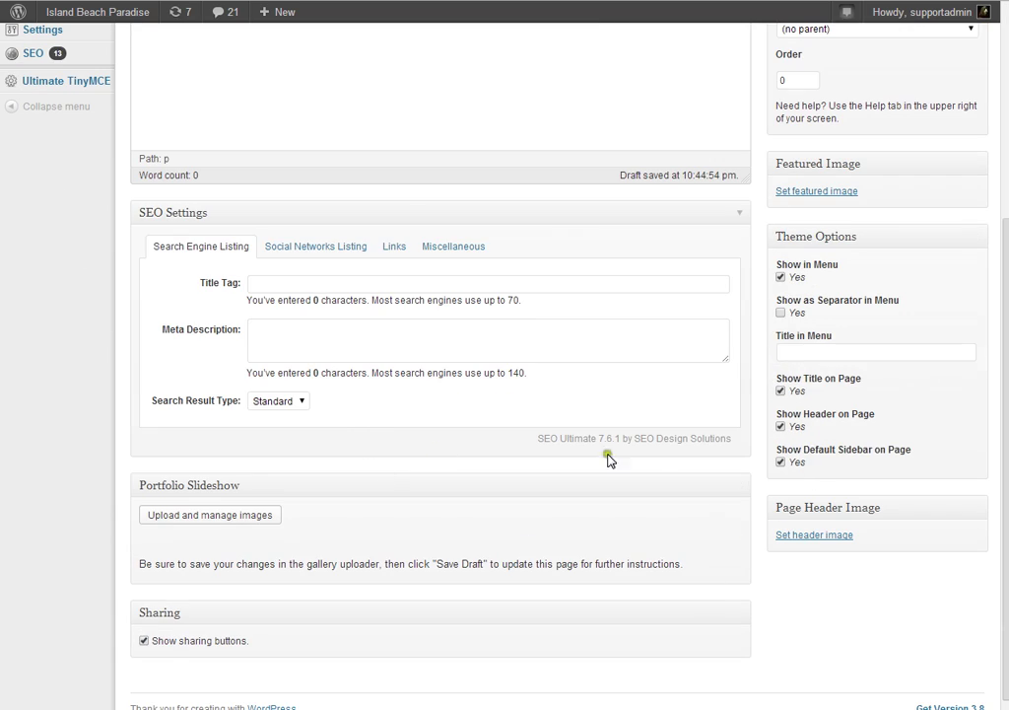
Step: Publish the All 3 Bedrooms page
scroll(737, 209, "up", 2)
scroll(738, 209, "up", 1)
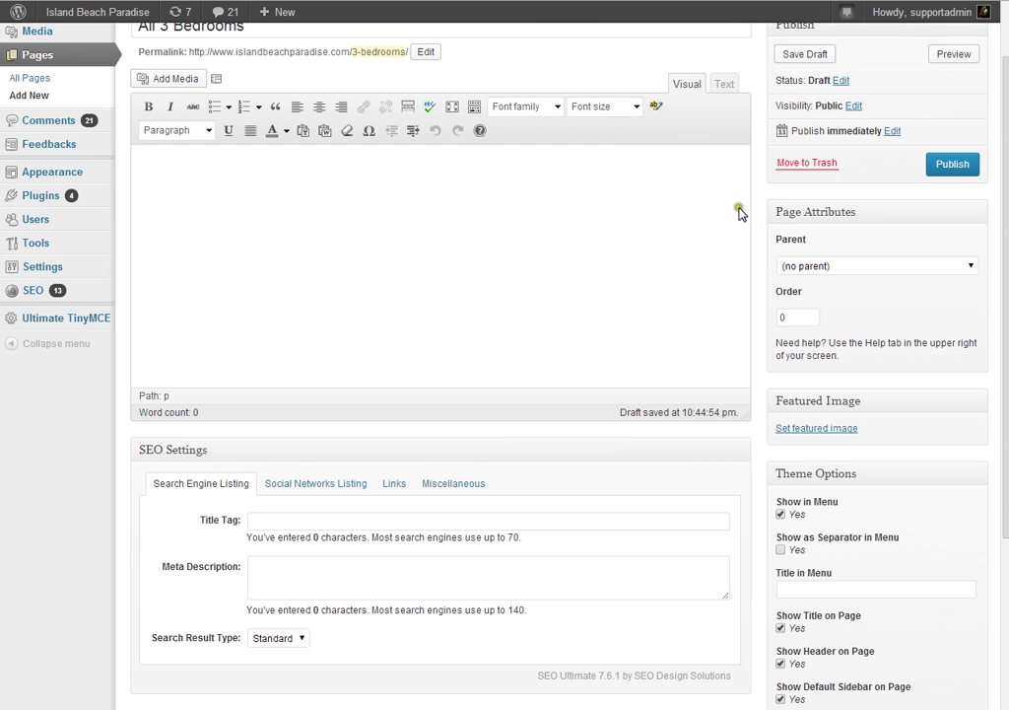
left_click(953, 168)
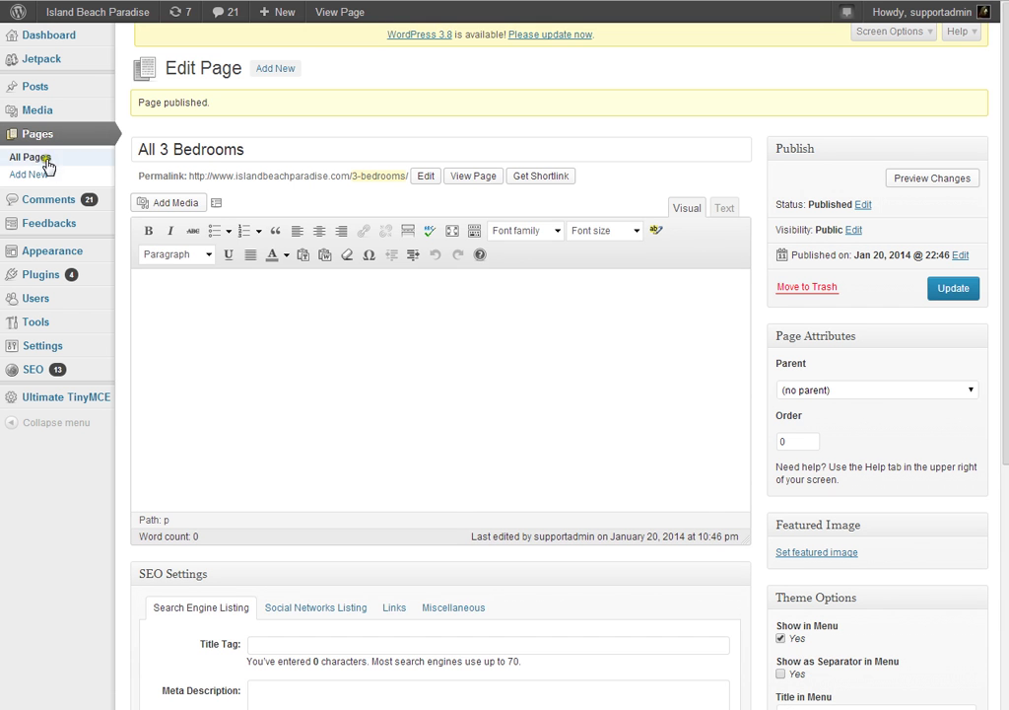
Step: Go to the menu editor and compare the recent and full lists of pages that can be added
mouse_move(46, 254)
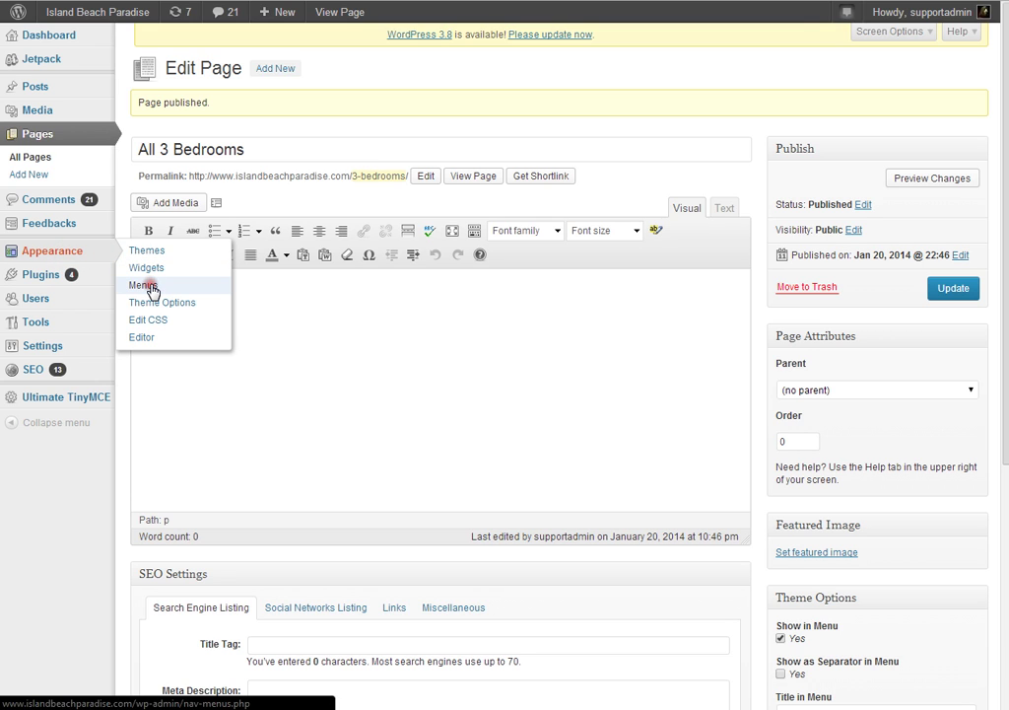
left_click(143, 285)
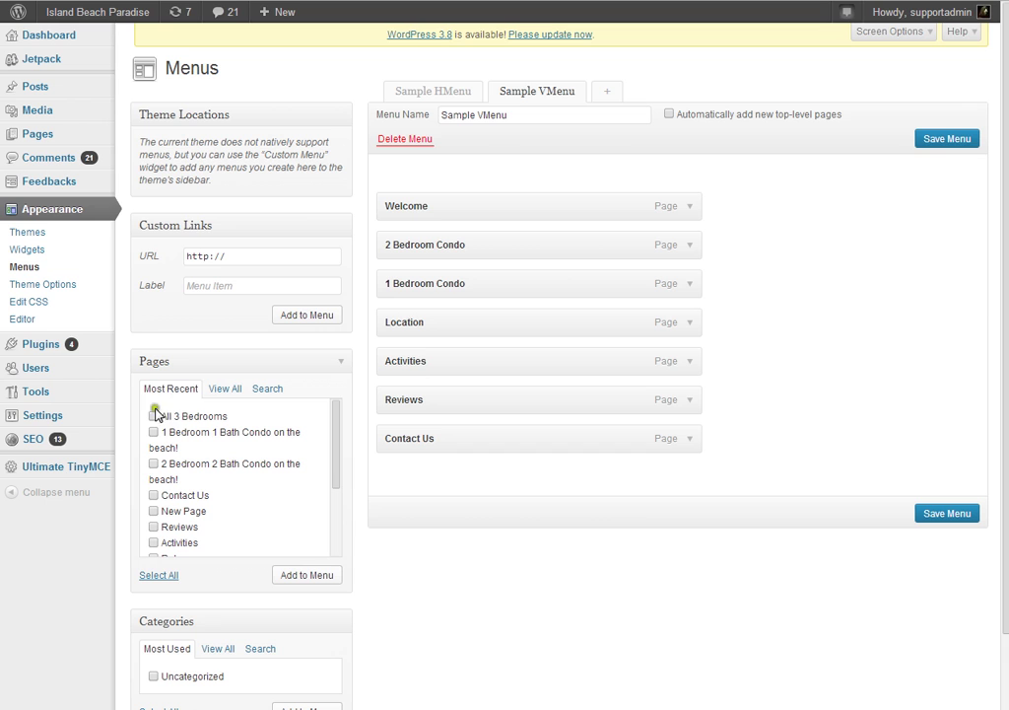
left_click(222, 389)
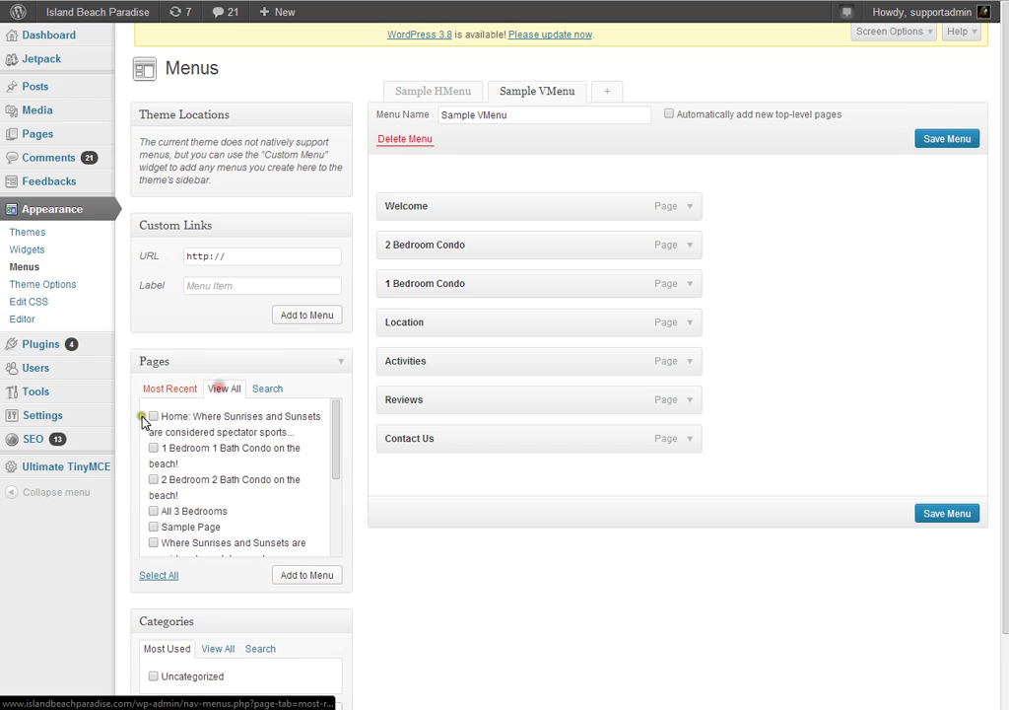
left_click(175, 388)
scroll(185, 436, "down", 5)
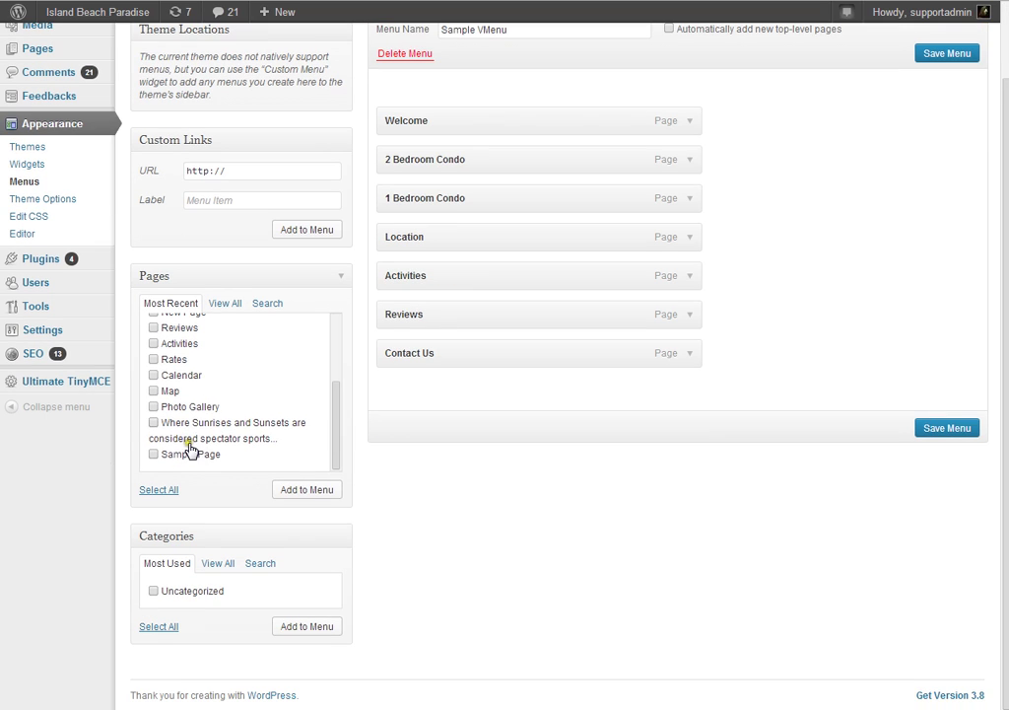
scroll(198, 419, "up", 5)
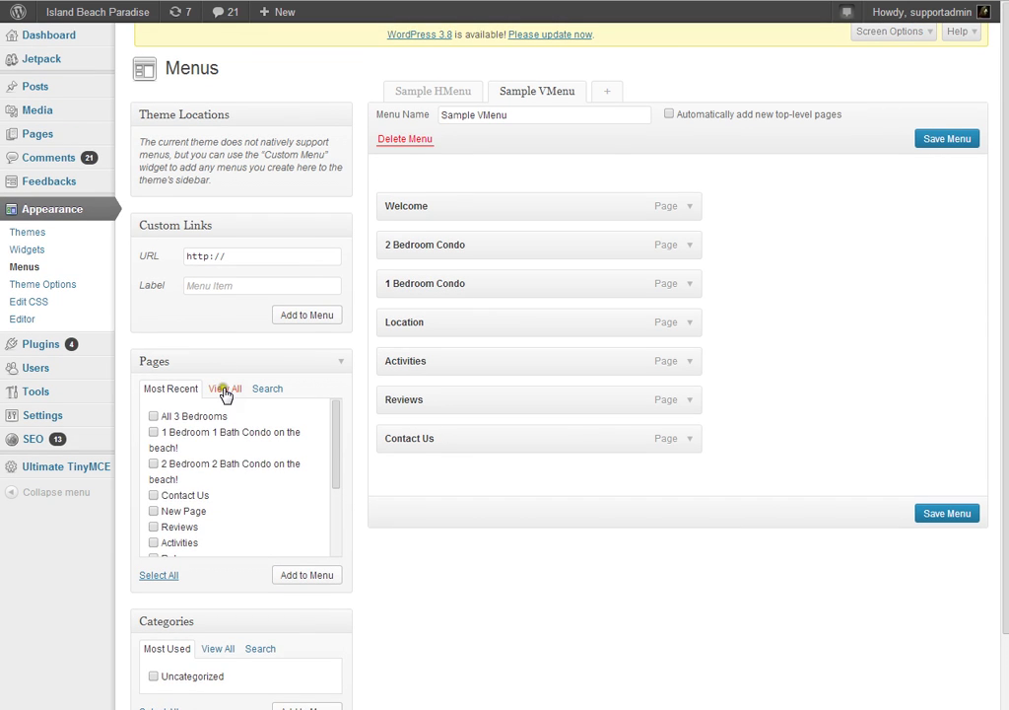
left_click(223, 388)
left_click(173, 392)
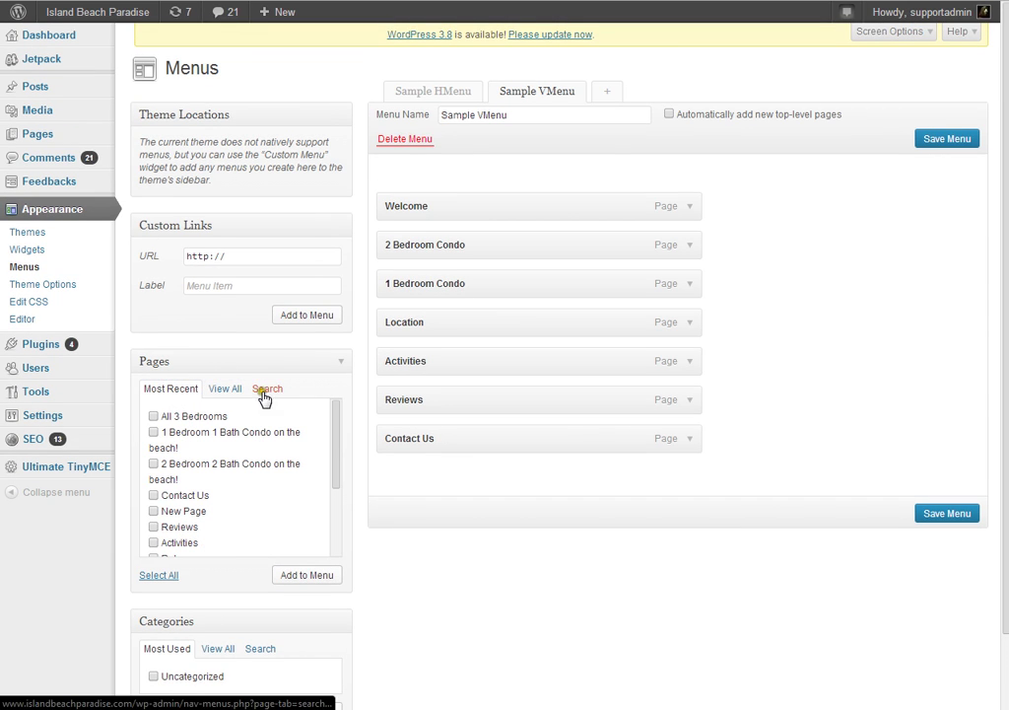
Step: Add the All 3 Bedrooms page to Sample VMenu and place it directly below 1 Bedroom Condo
scroll(394, 456, "down", 2)
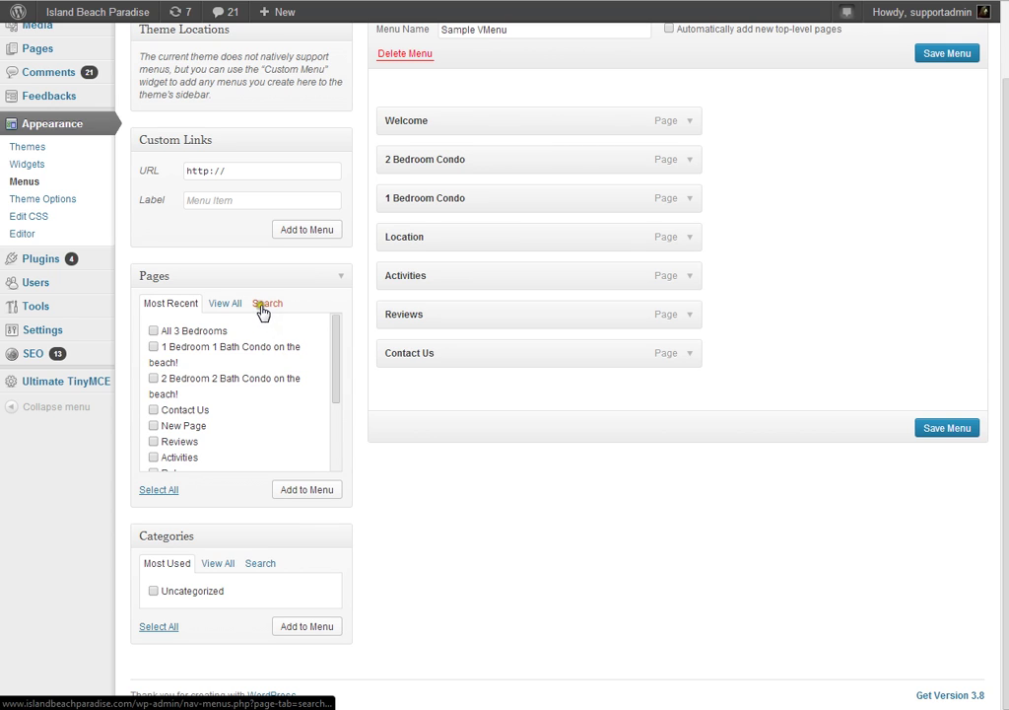
left_click(154, 330)
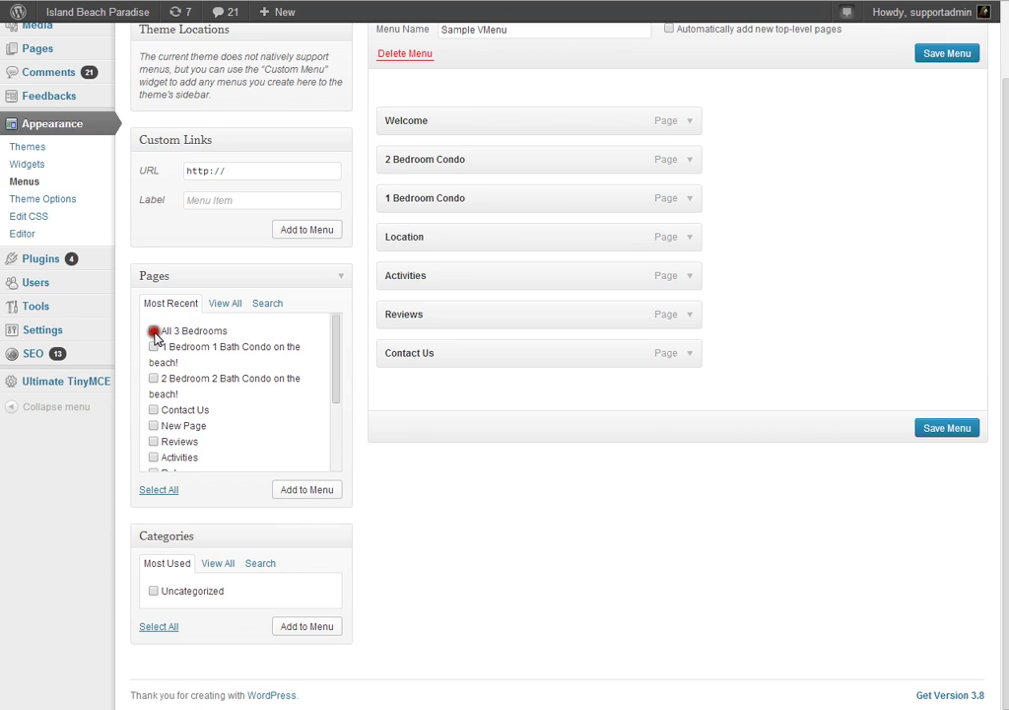
left_click(298, 490)
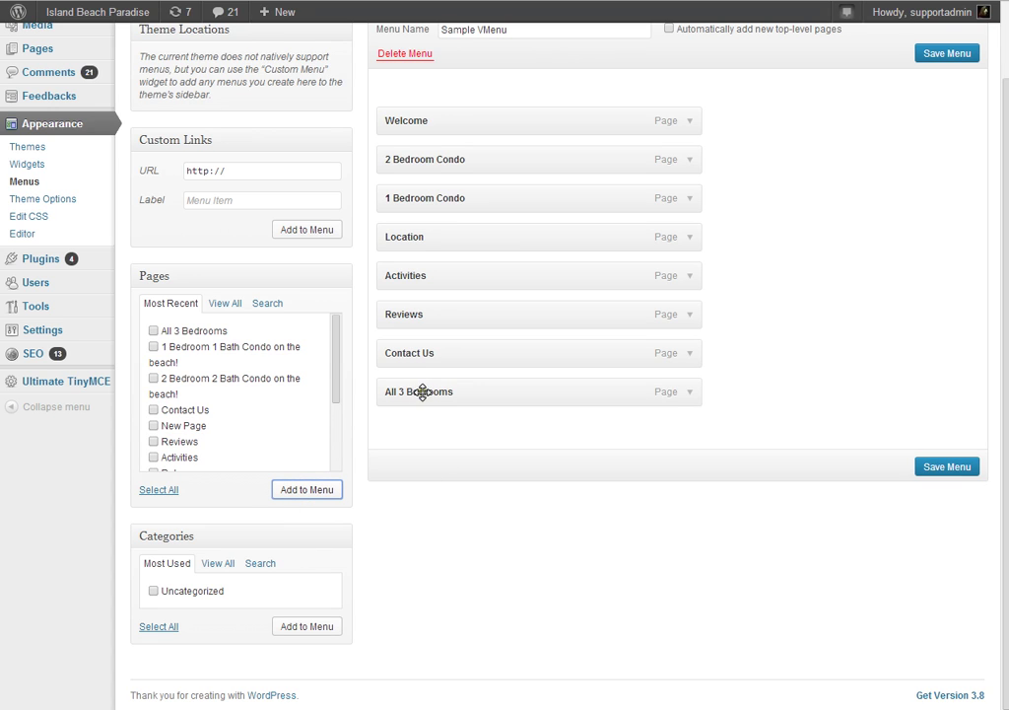
left_click(428, 472)
left_click_drag(545, 396, 527, 244)
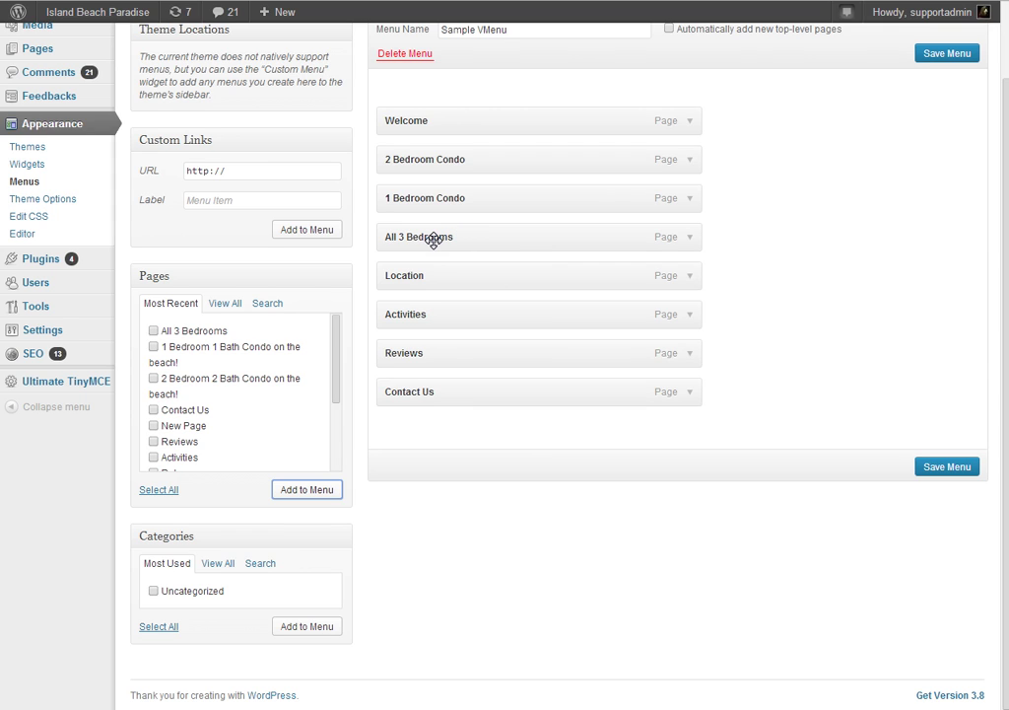
Step: Try nesting All 3 Bedrooms under 1 Bedroom Condo, return it to the top level and save the menu
left_click_drag(433, 240, 461, 240)
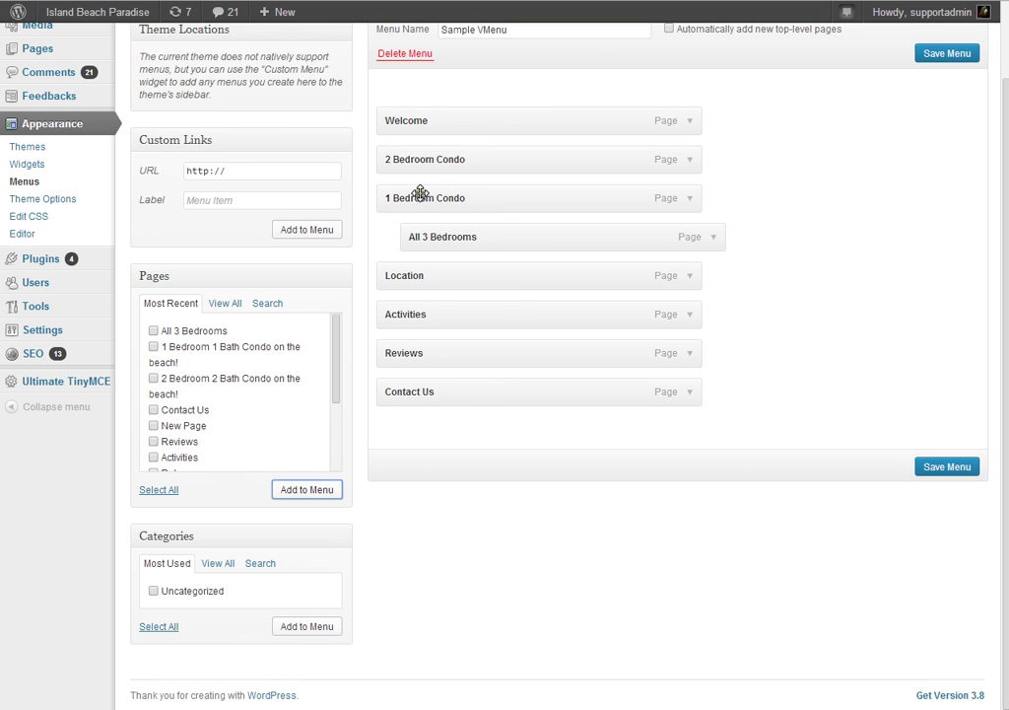
left_click_drag(550, 241, 527, 238)
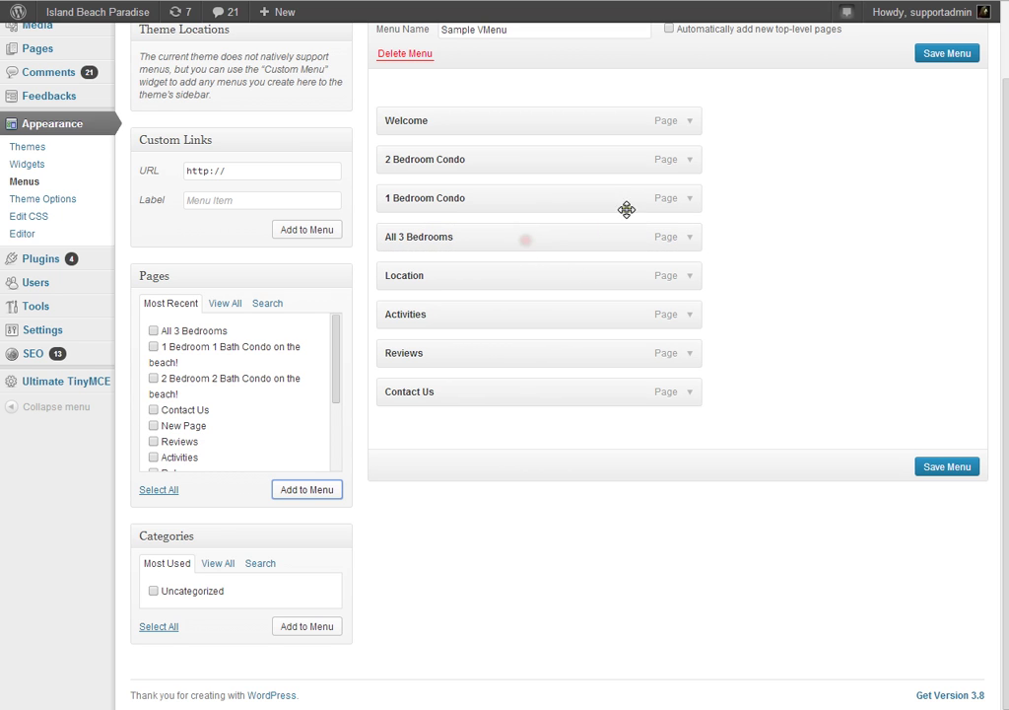
left_click(938, 55)
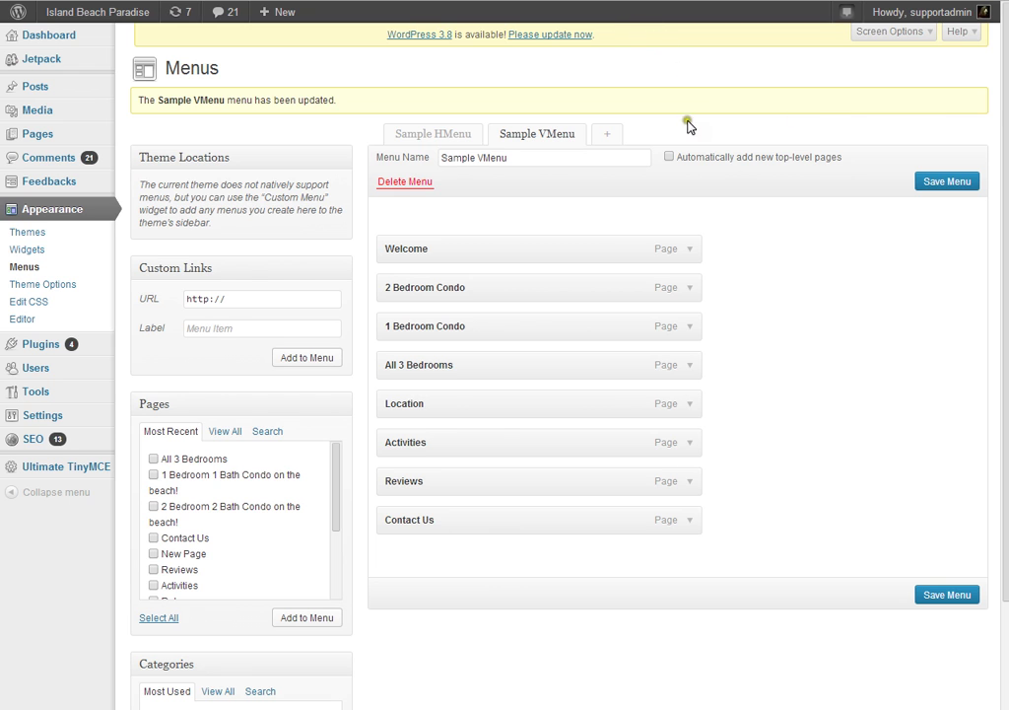
Step: Check the updated vertical menu on the live site by viewing the All 3 Bedrooms page
scroll(654, 148, "down", 3)
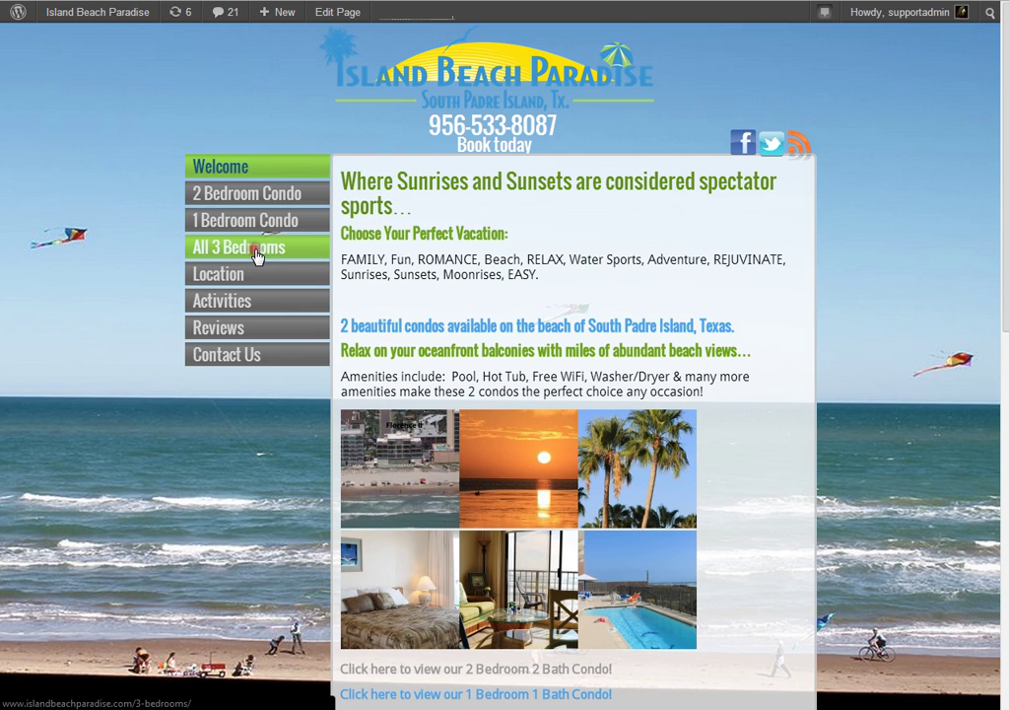
left_click(255, 256)
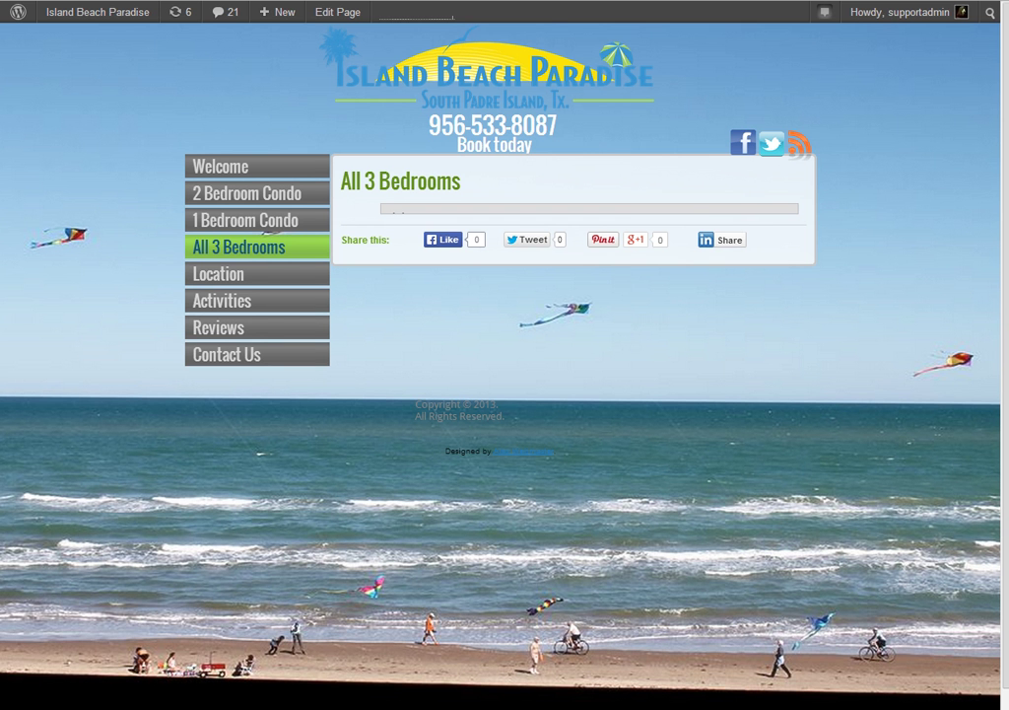
scroll(402, 91, "down", 1)
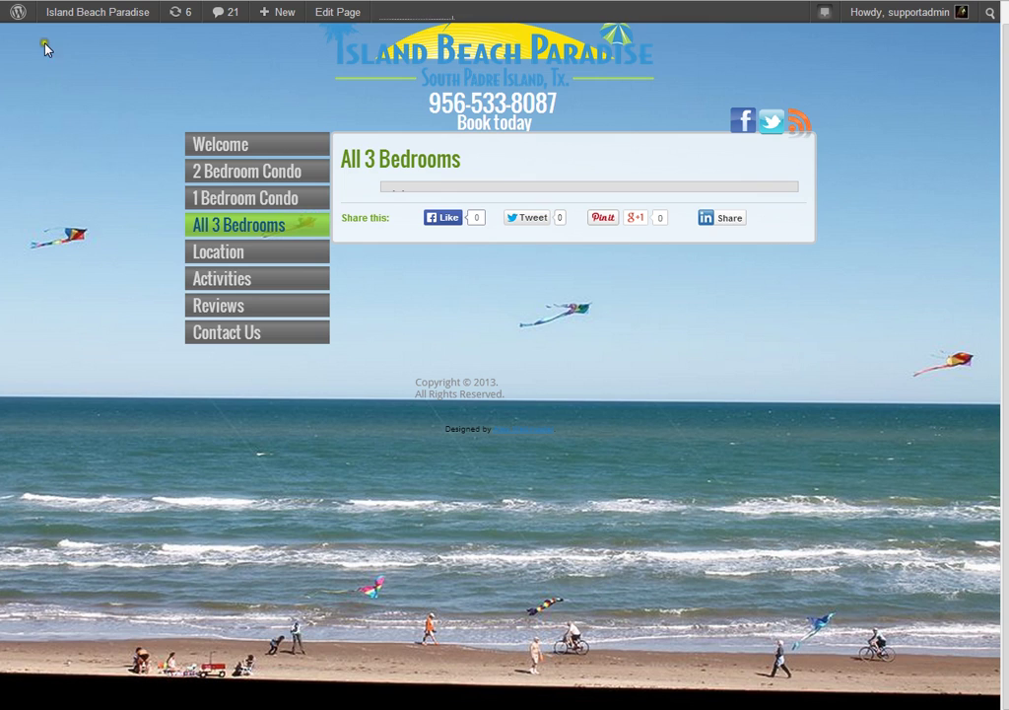
Step: Inspect the live page's background element in the browser's developer tools
right_click(104, 139)
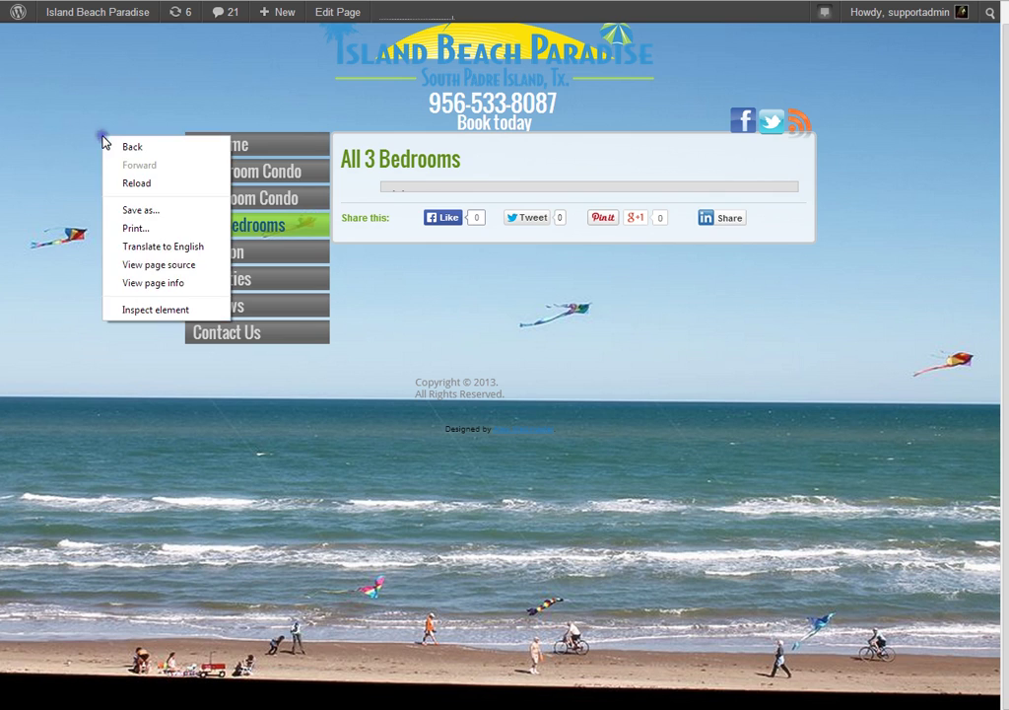
left_click(136, 312)
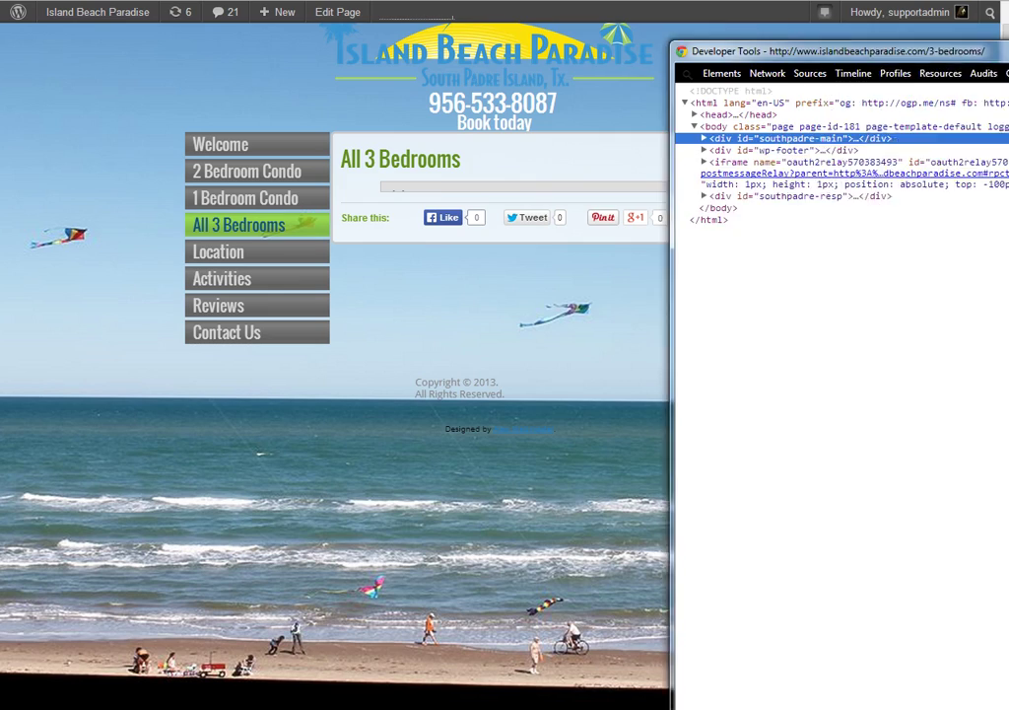
left_click_drag(1008, 48, 556, 47)
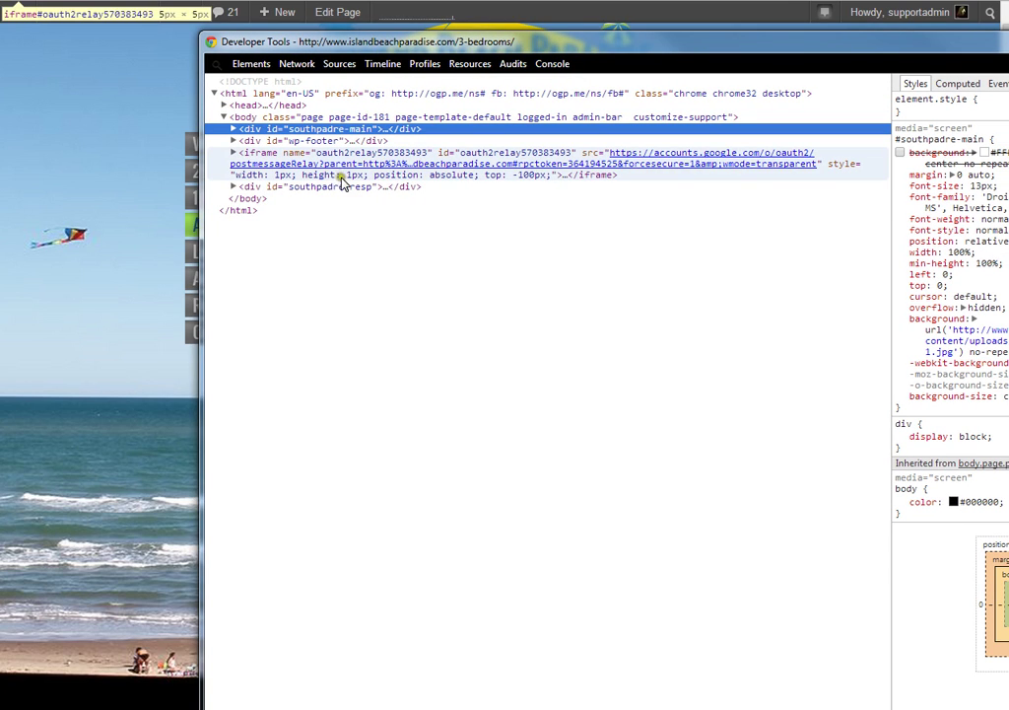
left_click_drag(480, 45, 1008, 5)
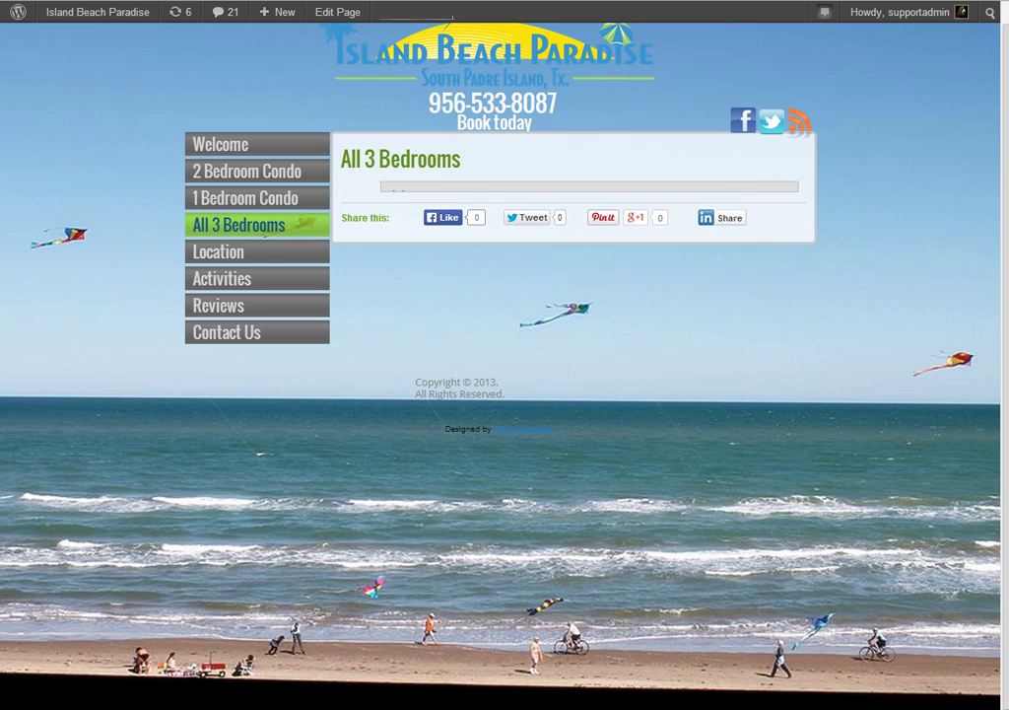
Step: Examine the background image rule of #southpadre-main in the element styles and in style.css, leaving it unmodified
key("F12")
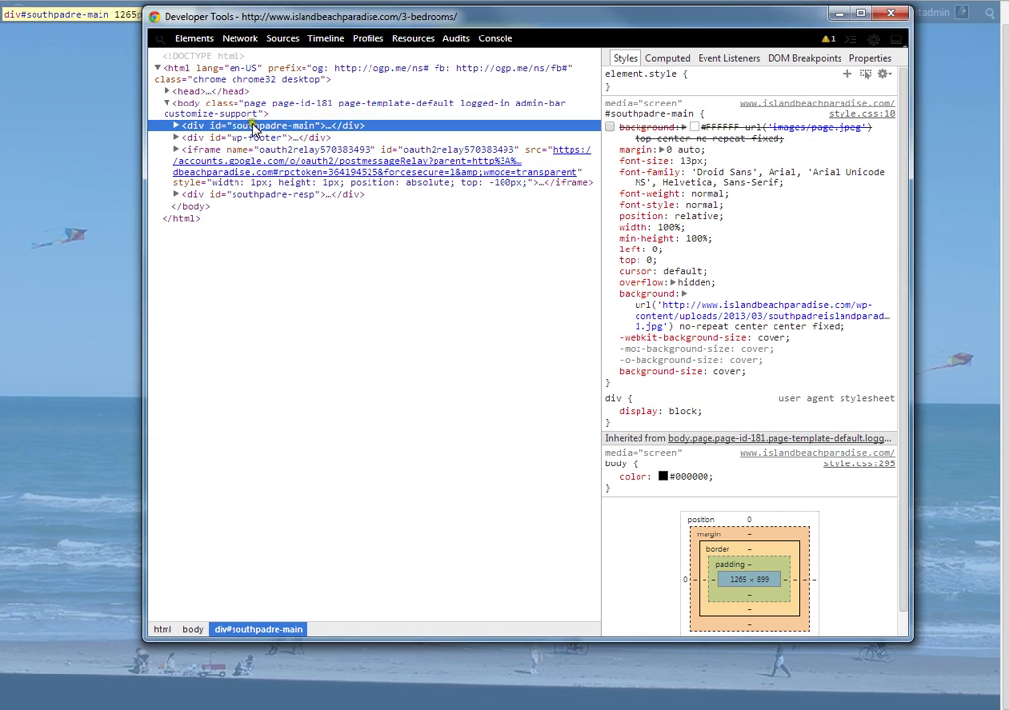
left_click(727, 318, "ctrl")
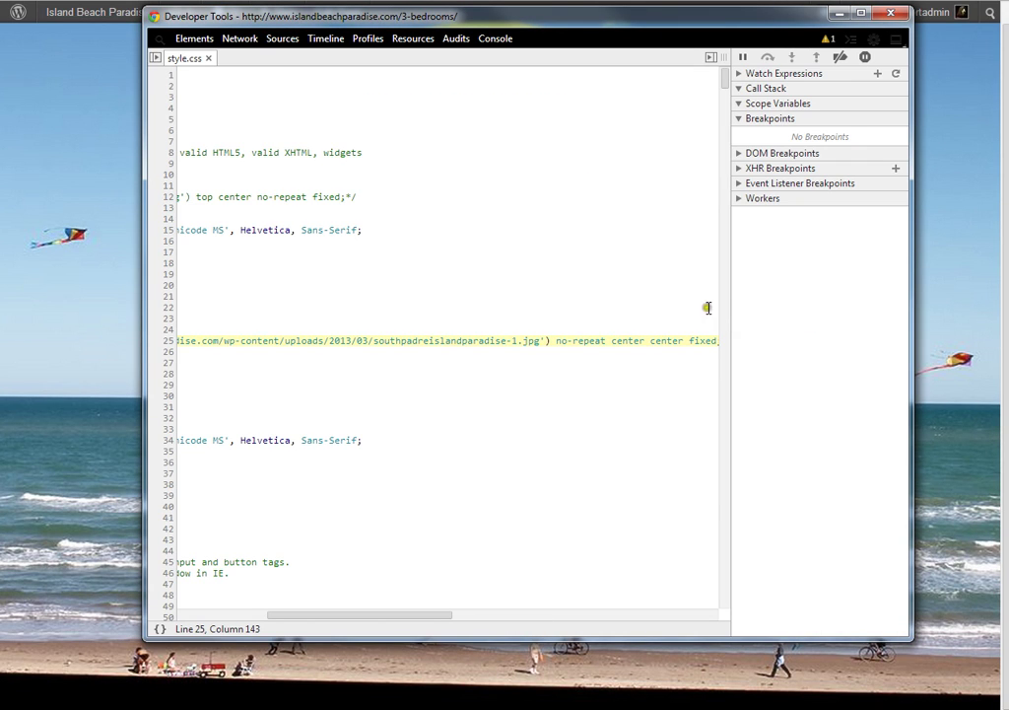
left_click(196, 39)
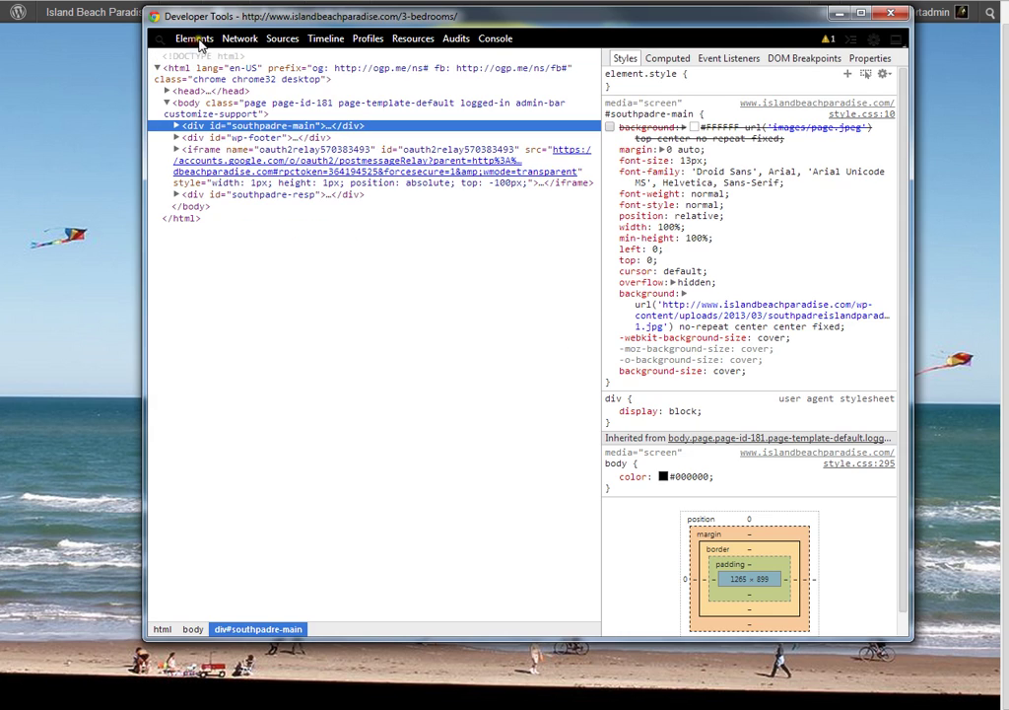
left_click(676, 316)
left_click(731, 306)
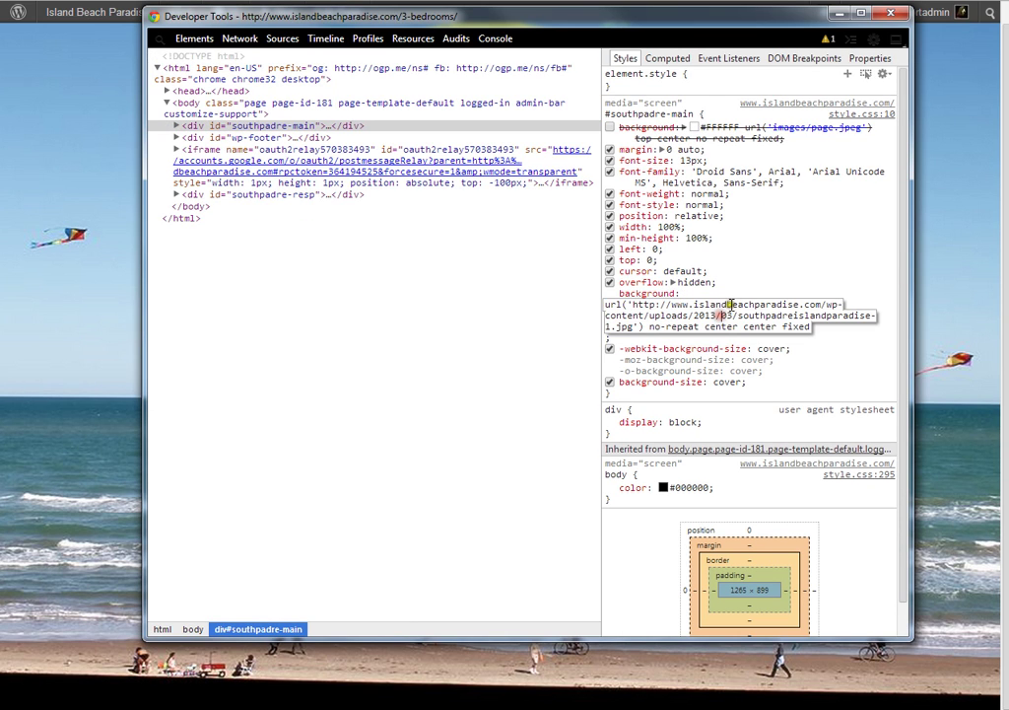
triple_click(734, 308)
left_click(683, 415)
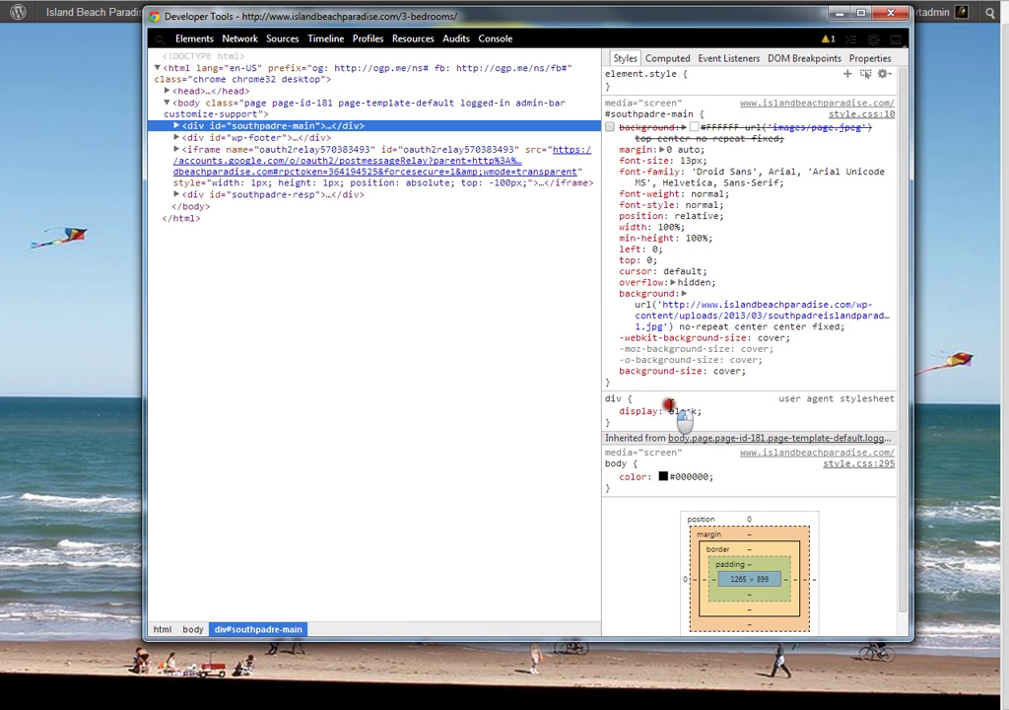
left_click(654, 331)
left_click(533, 295)
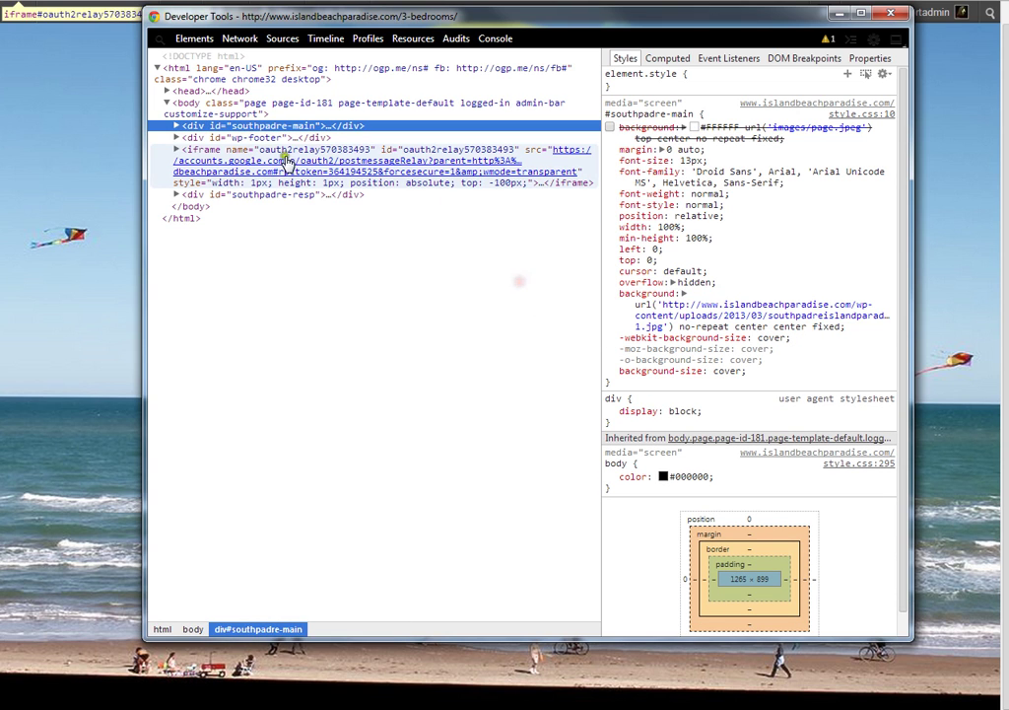
Step: Expand the southpadre-main div and examine its background image URL without altering it
left_click(177, 125)
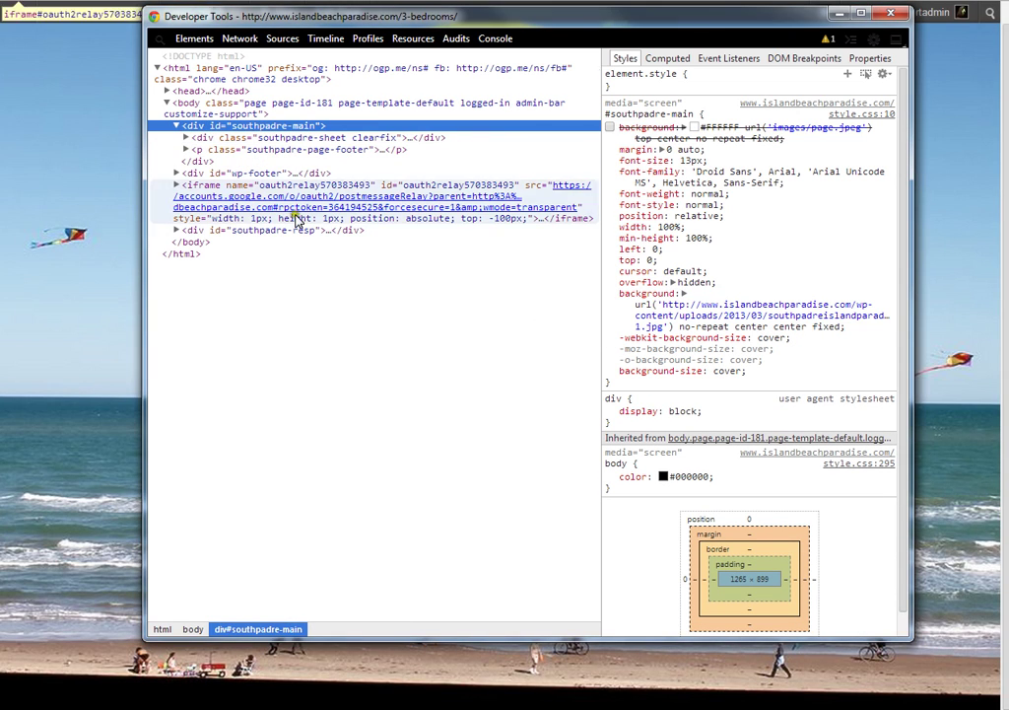
left_click(749, 306)
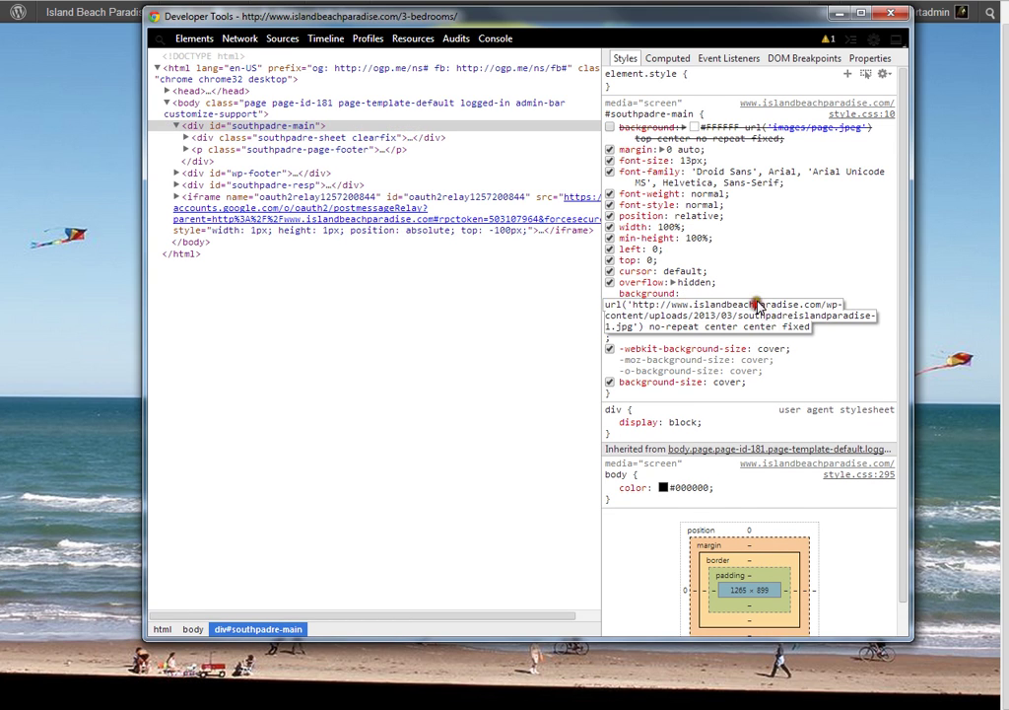
key("Return")
mouse_move(779, 307)
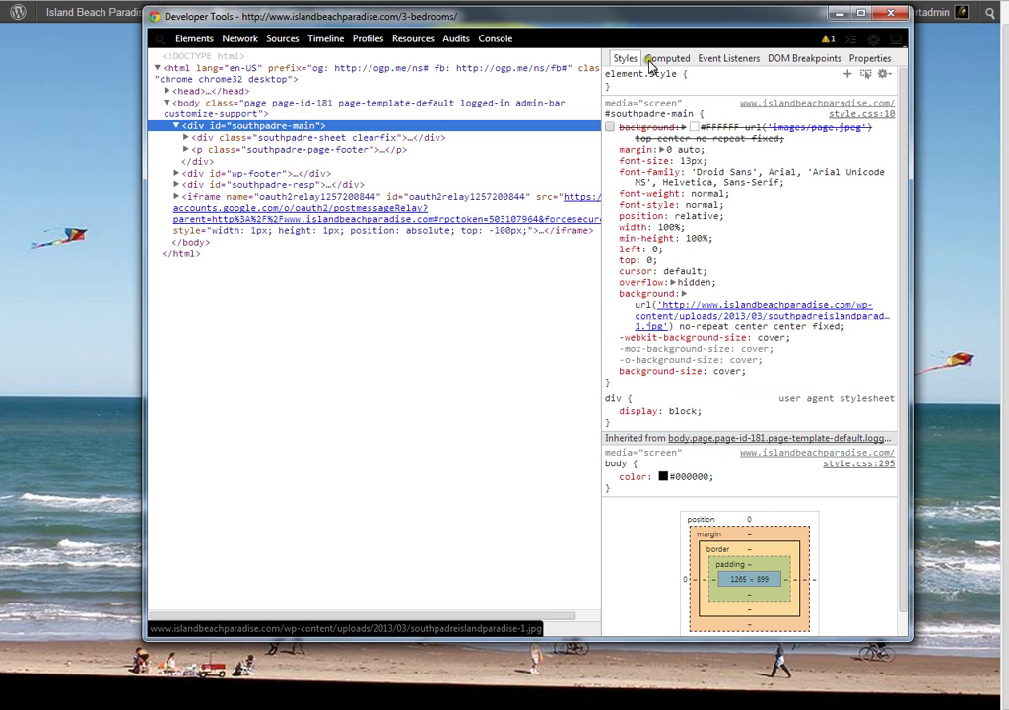
Step: View the background image southpadreislandparadise-1.jpg in its own browser tab and close it again
left_click_drag(561, 26, 1008, 39)
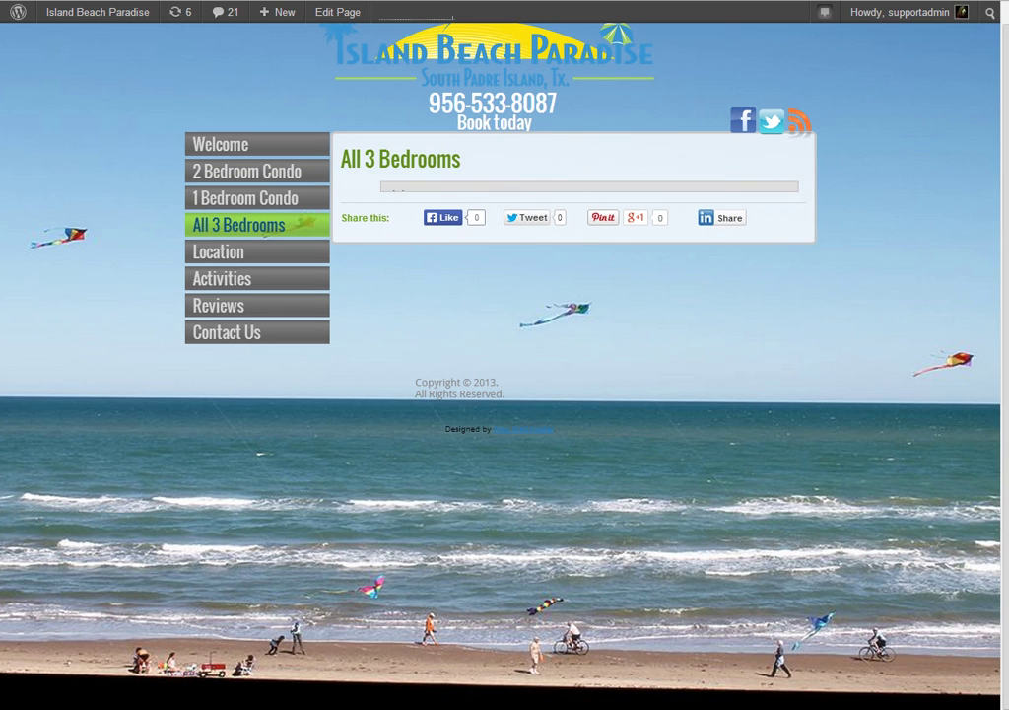
left_click_drag(1008, 40, 604, 27)
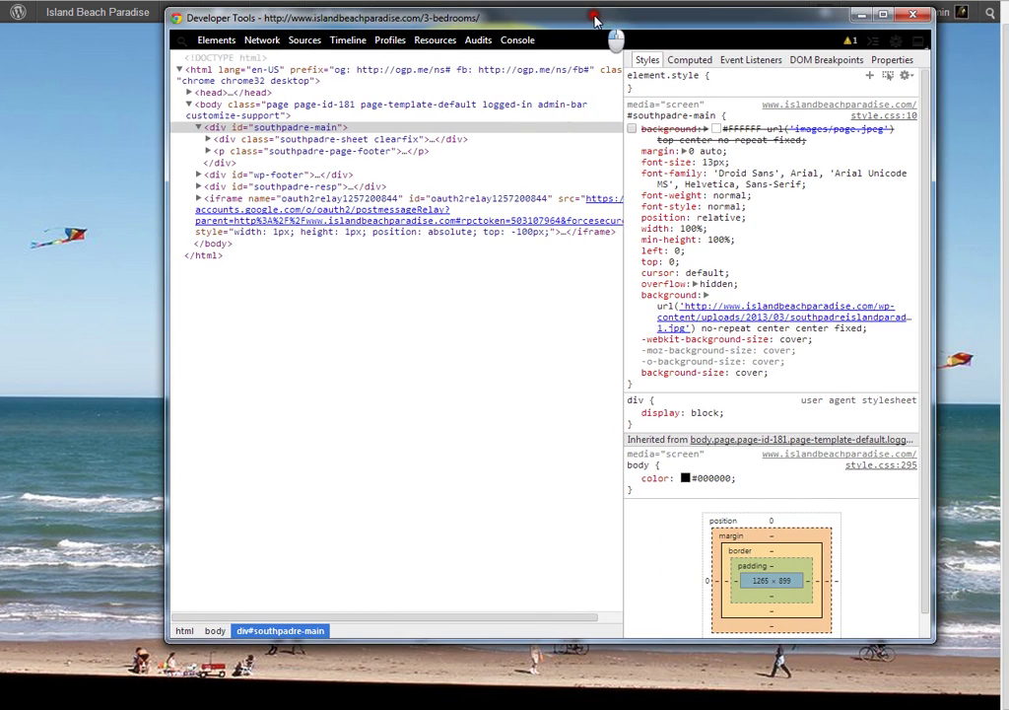
right_click(737, 314)
left_click(775, 320)
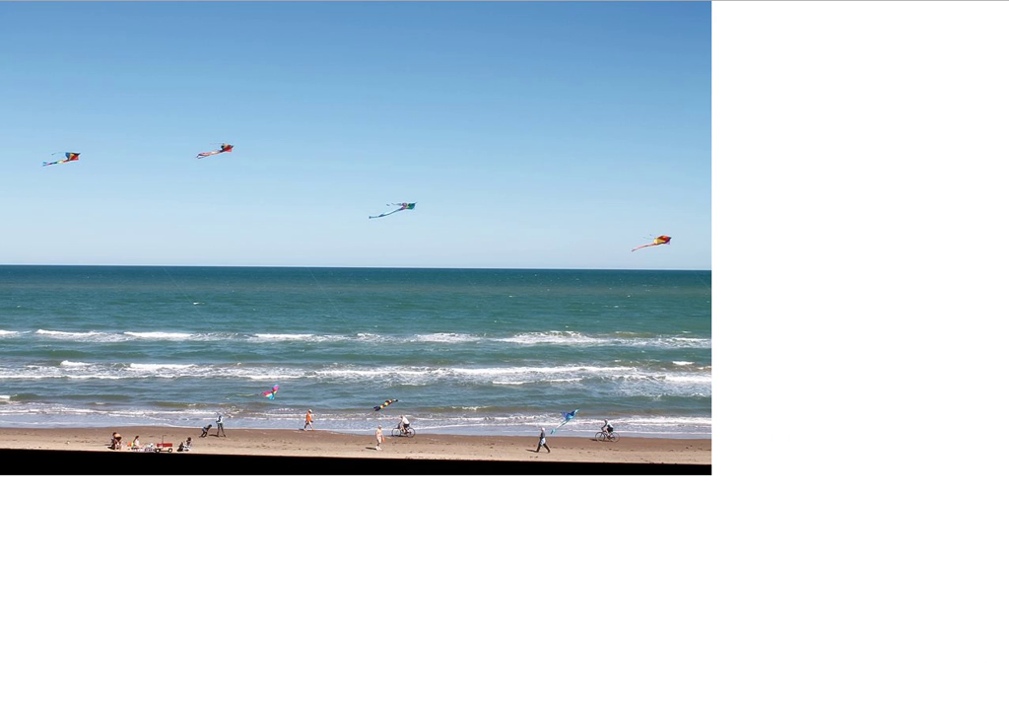
key("ctrl+w")
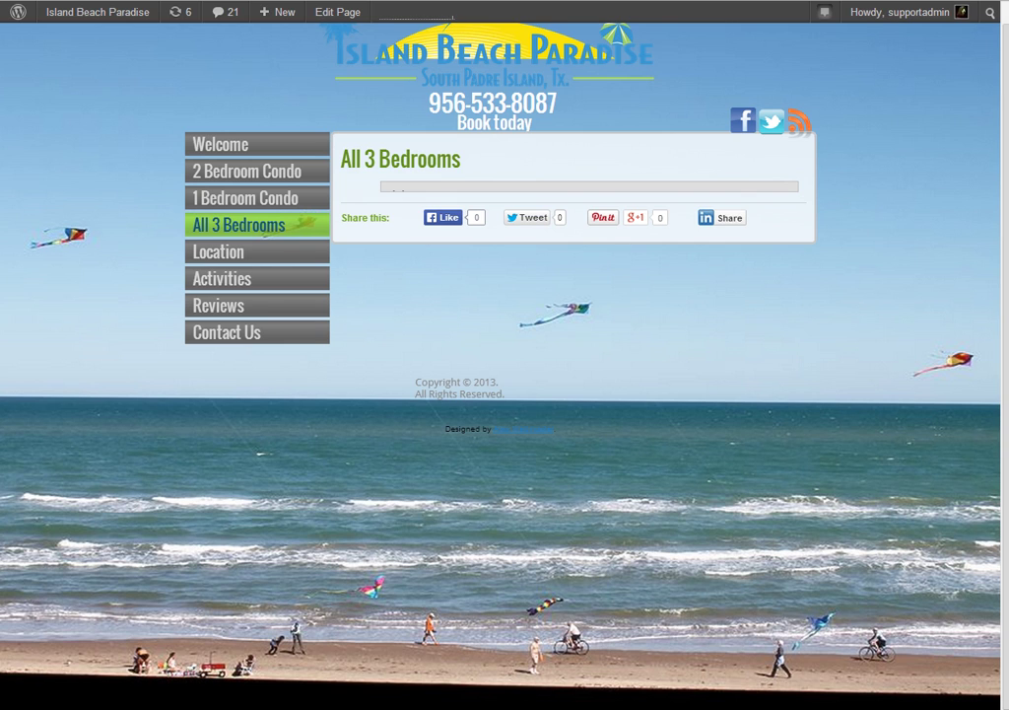
key("ctrl+shift+t")
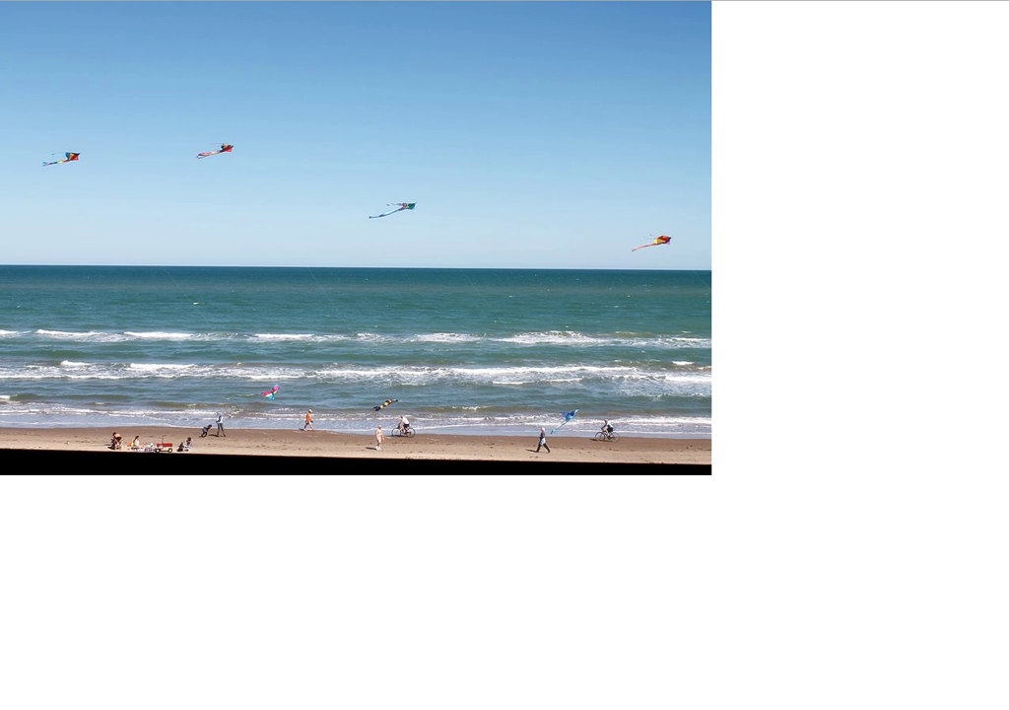
key("ctrl+w")
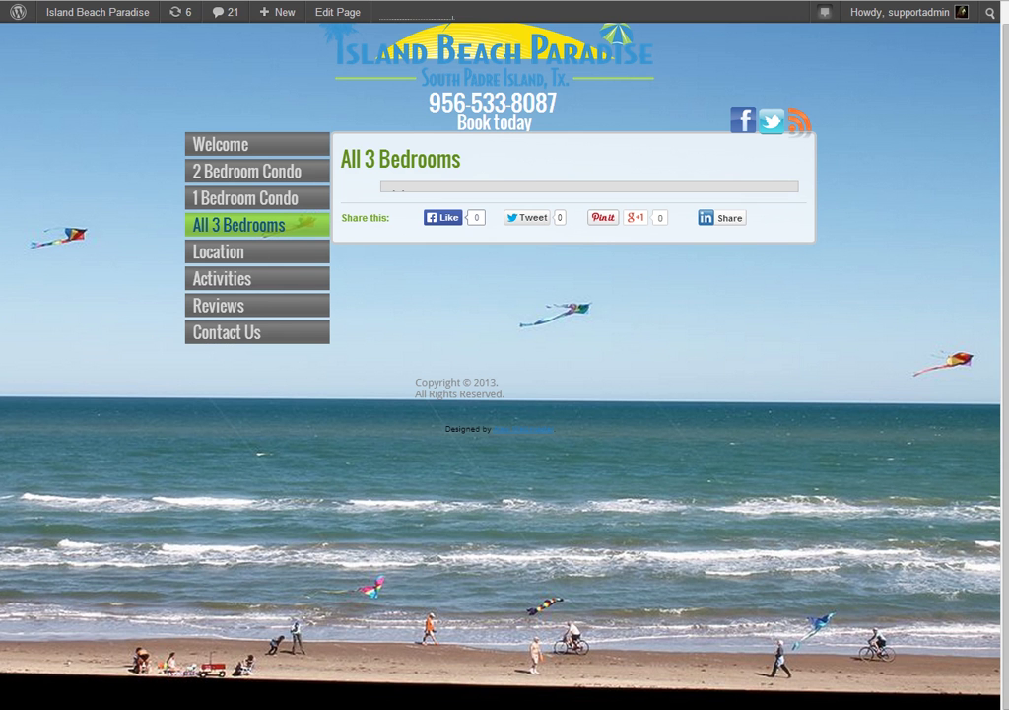
Step: Return to the WordPress admin and open the paradisecondo theme's sidebar-header.php in the theme editor
left_click(425, 194)
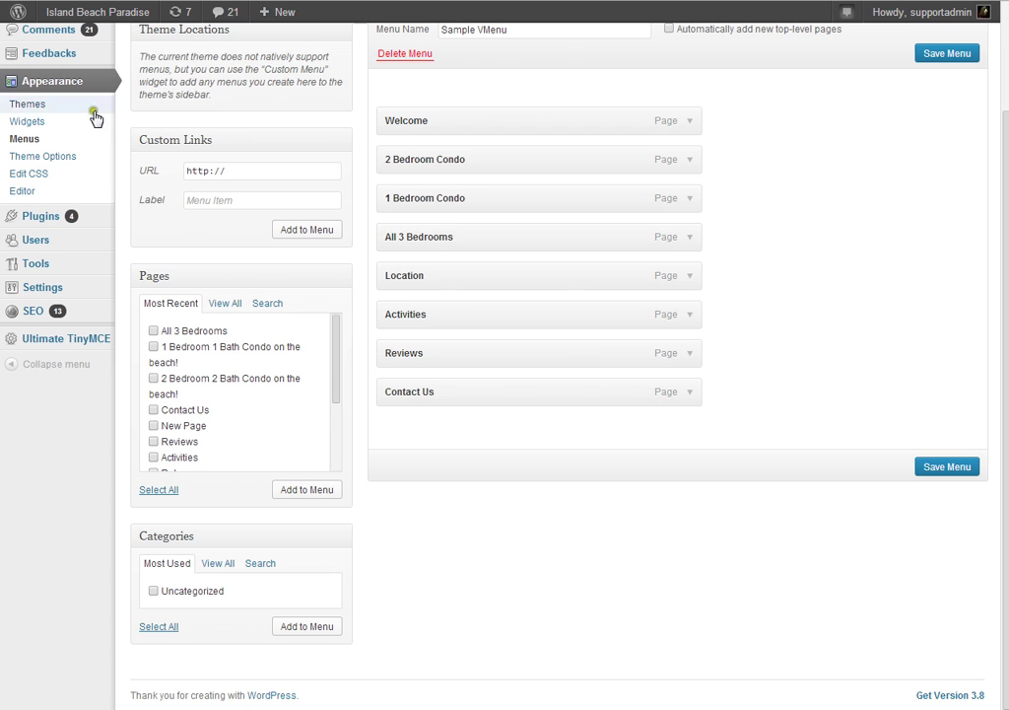
mouse_move(94, 246)
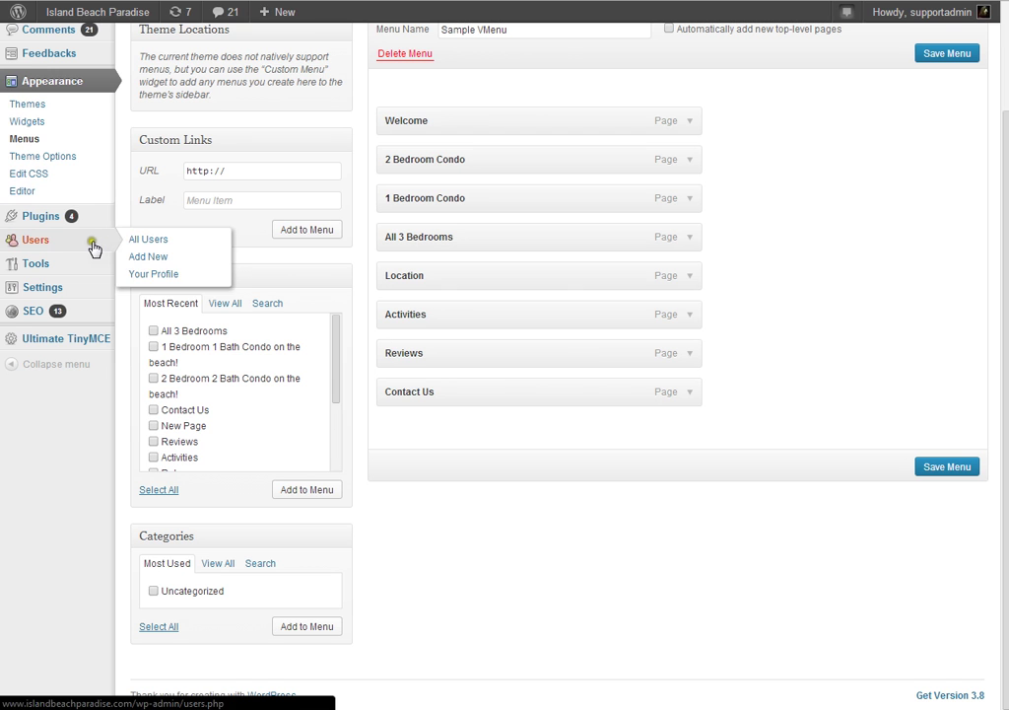
left_click(21, 201)
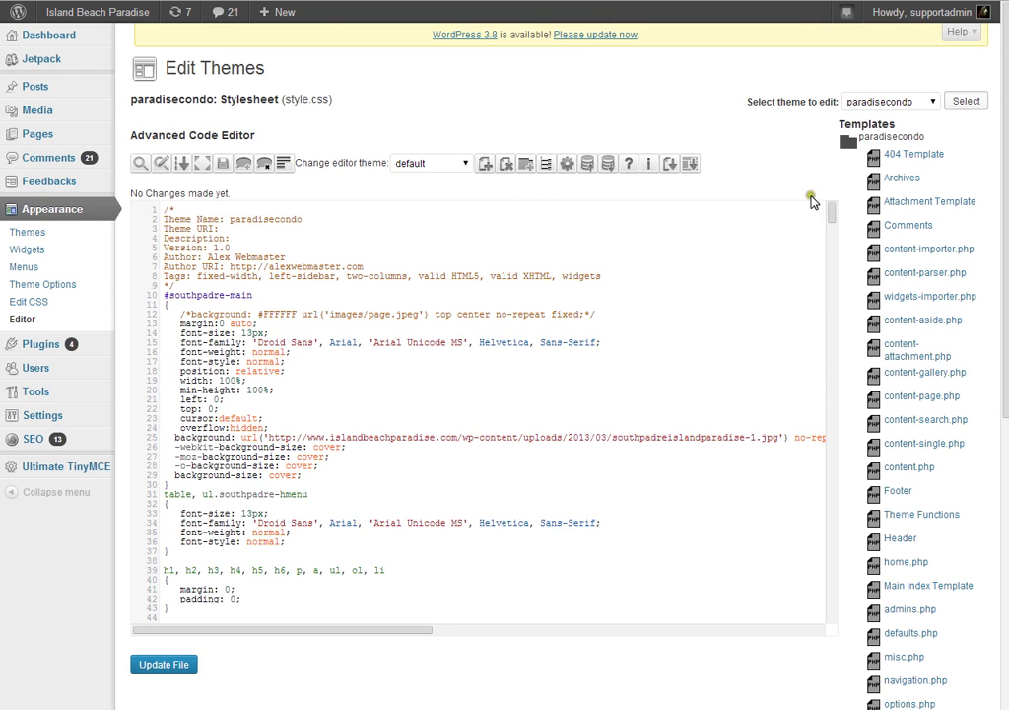
scroll(851, 211, "down", 2)
scroll(852, 211, "down", 3)
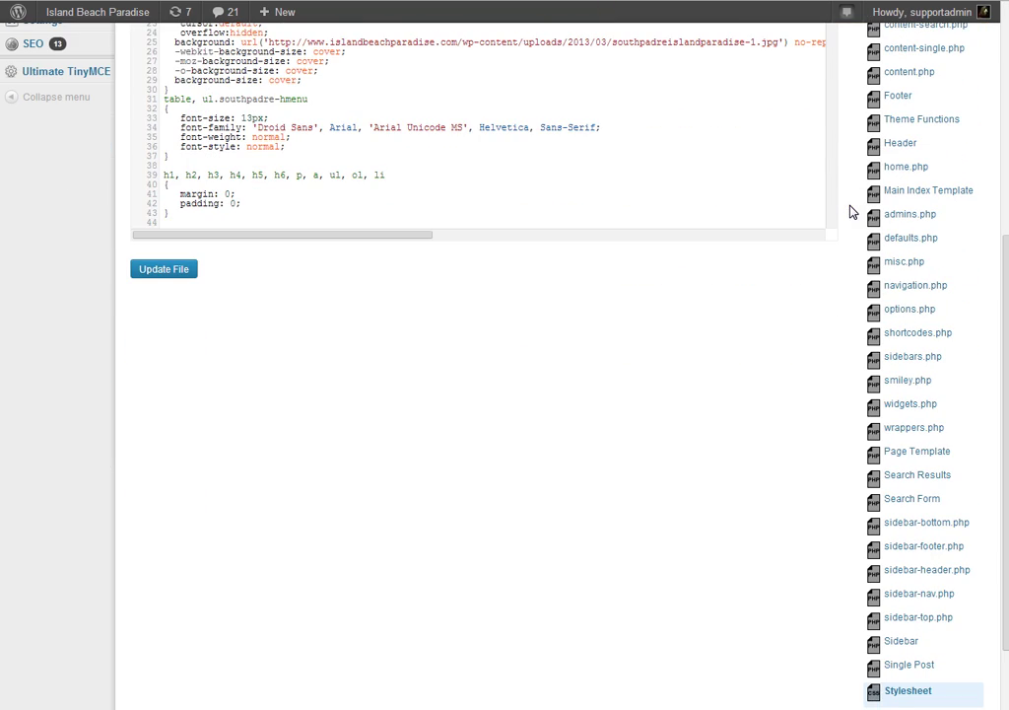
left_click(927, 571)
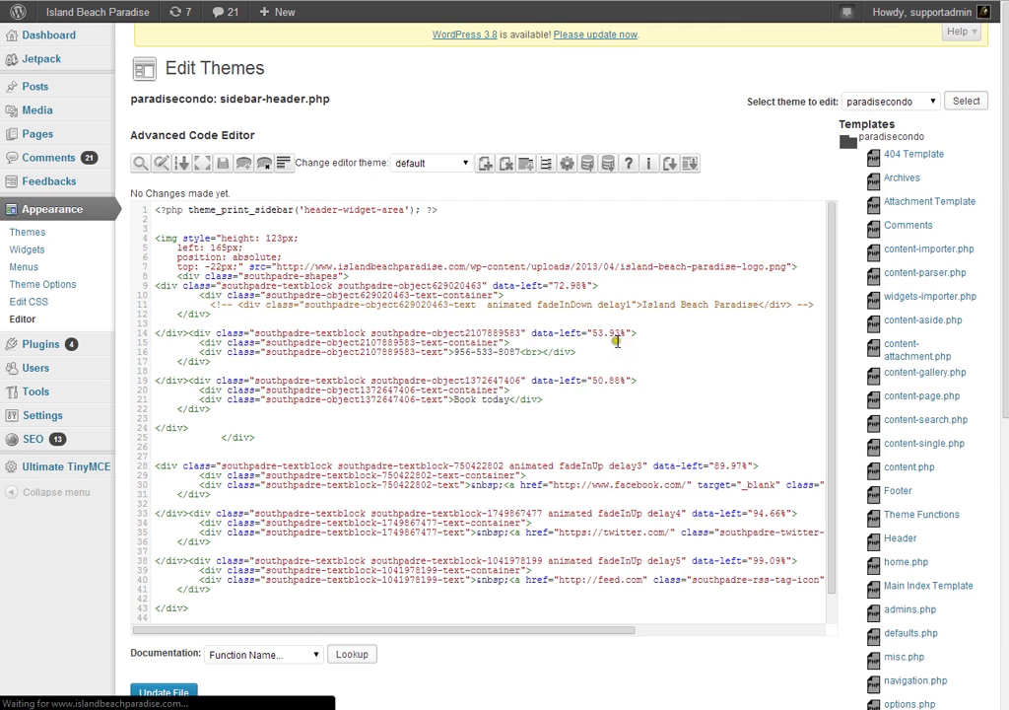